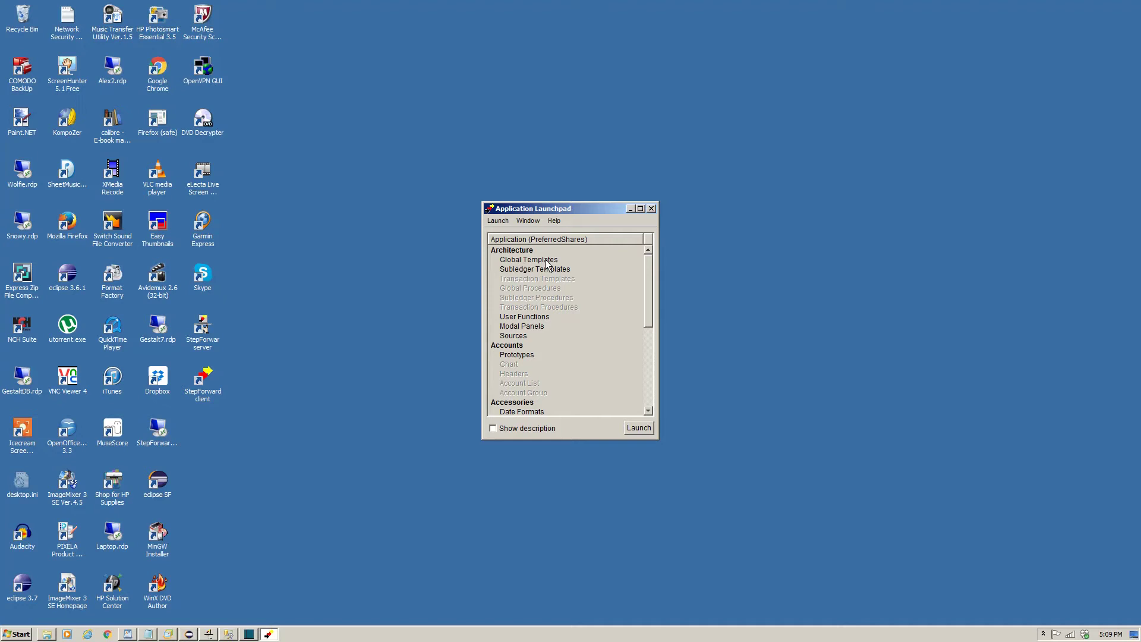
Start a new global template, place a data field near the workspace's upper middle and keep its data type as Text.
{"action": "double_click", "coordinate": [546, 261]}
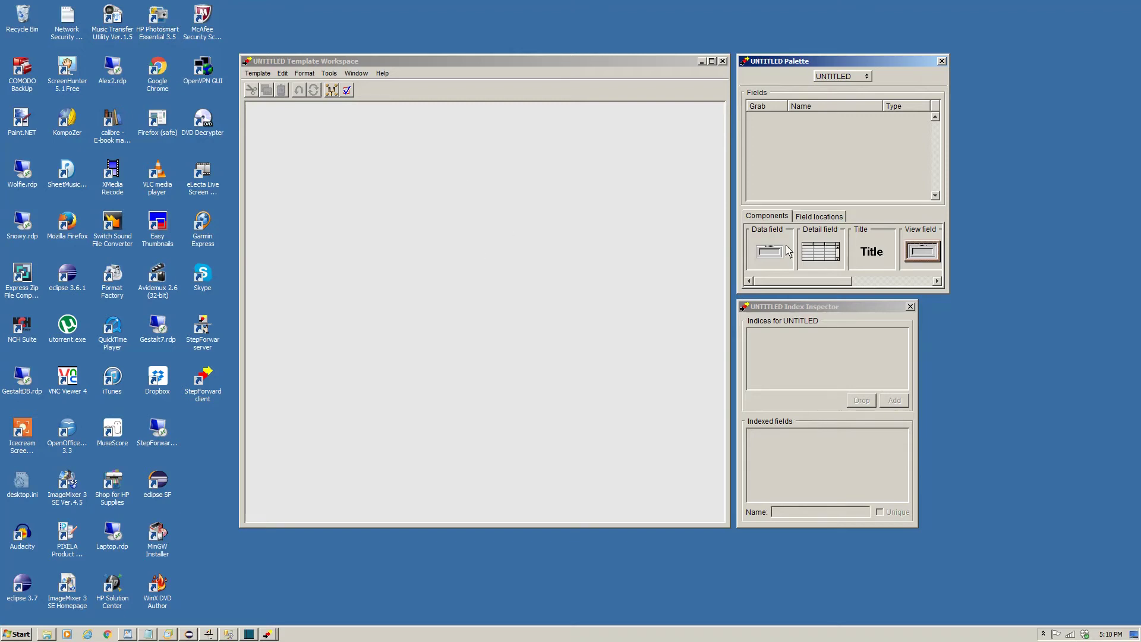
{"action": "left_click_drag", "start_coordinate": [779, 252], "coordinate": [791, 278]}
{"action": "left_click_drag", "start_coordinate": [767, 251], "coordinate": [381, 179]}
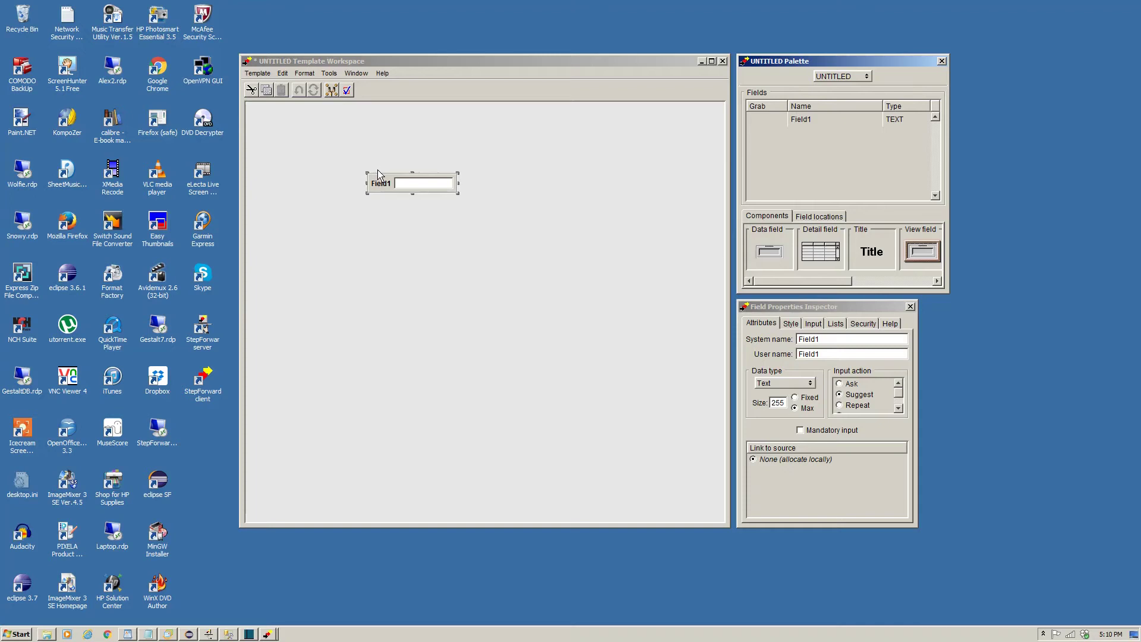
{"action": "double_click", "coordinate": [833, 343]}
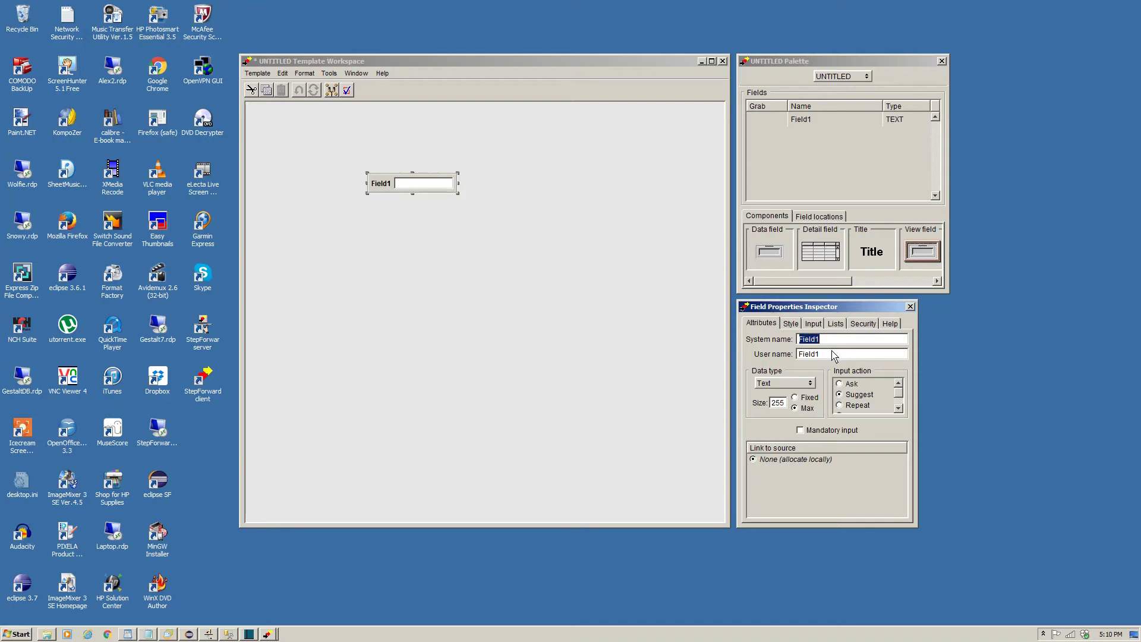
{"action": "left_click", "coordinate": [800, 385]}
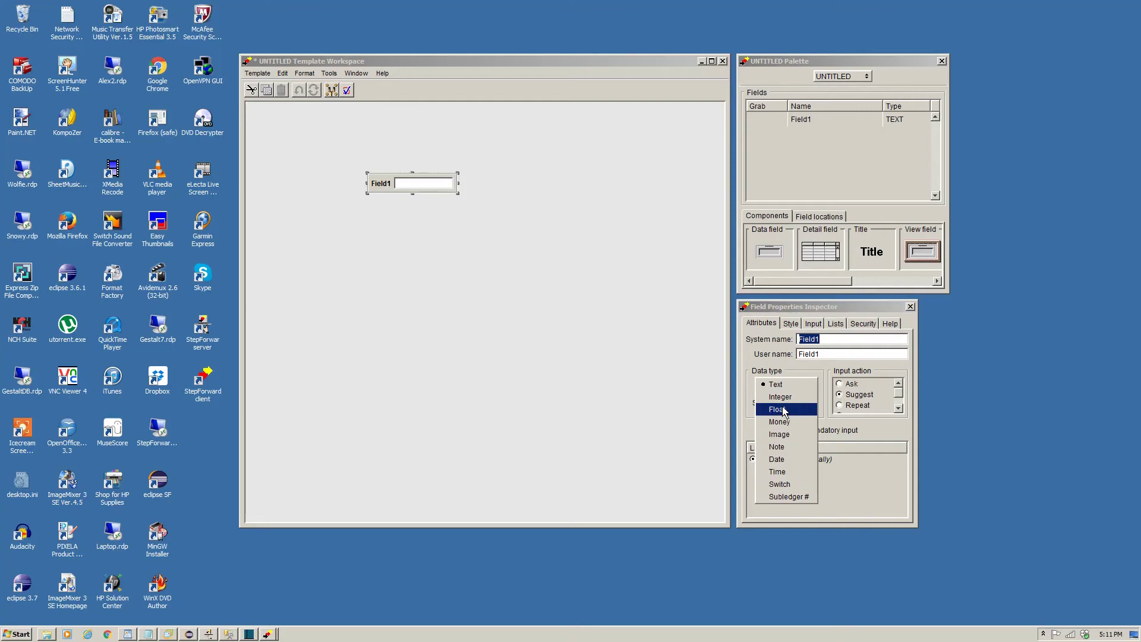
{"action": "left_click", "coordinate": [784, 386]}
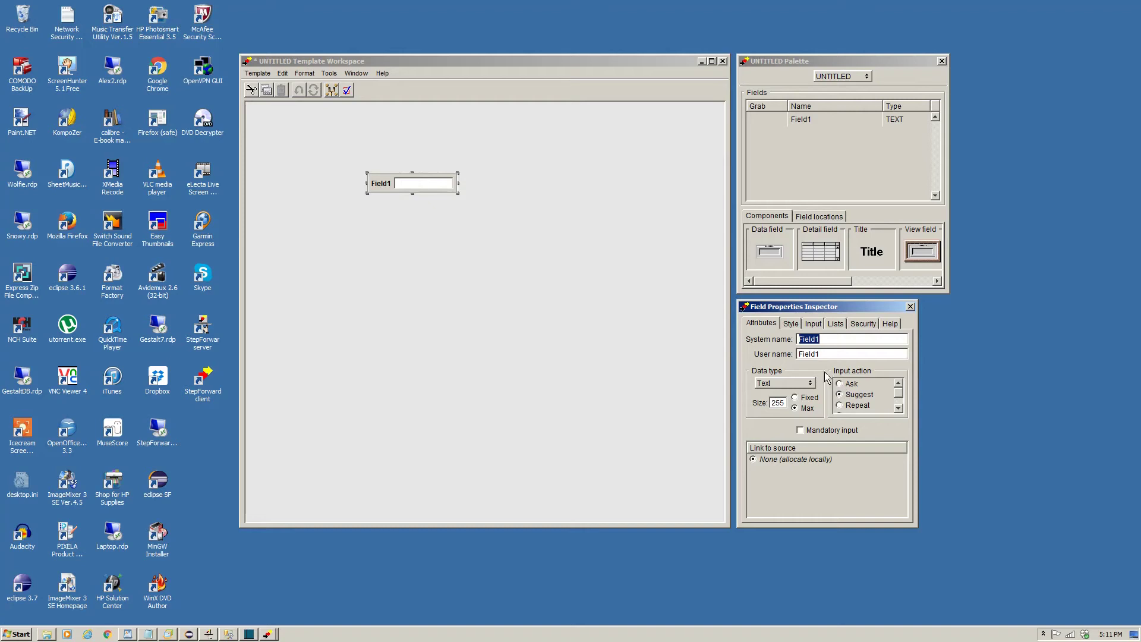
Try the field without a title and with the title above, right and below, ending with it left of the box.
{"action": "left_click", "coordinate": [790, 324]}
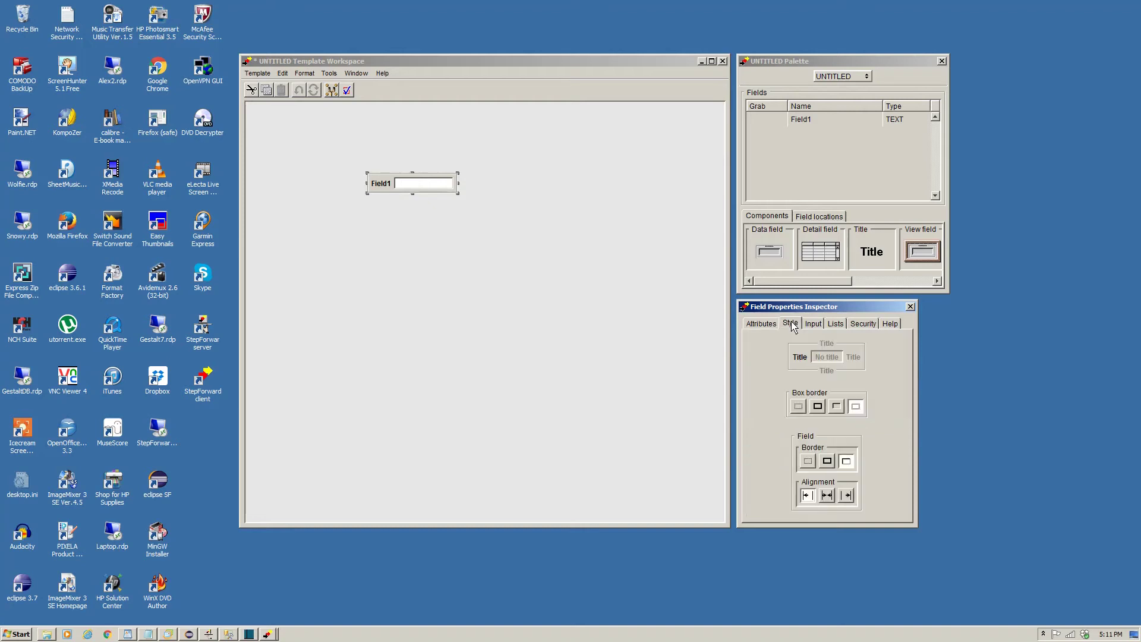
{"action": "left_click", "coordinate": [826, 359]}
{"action": "left_click", "coordinate": [827, 345]}
{"action": "left_click", "coordinate": [851, 358]}
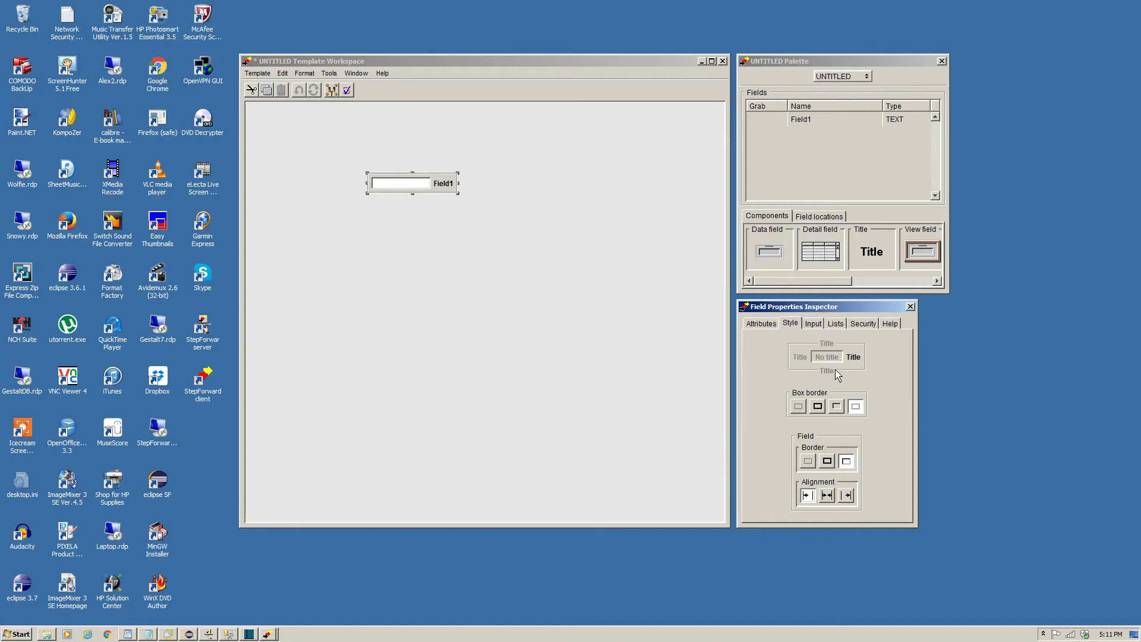
{"action": "left_click", "coordinate": [827, 371]}
{"action": "left_click", "coordinate": [799, 357]}
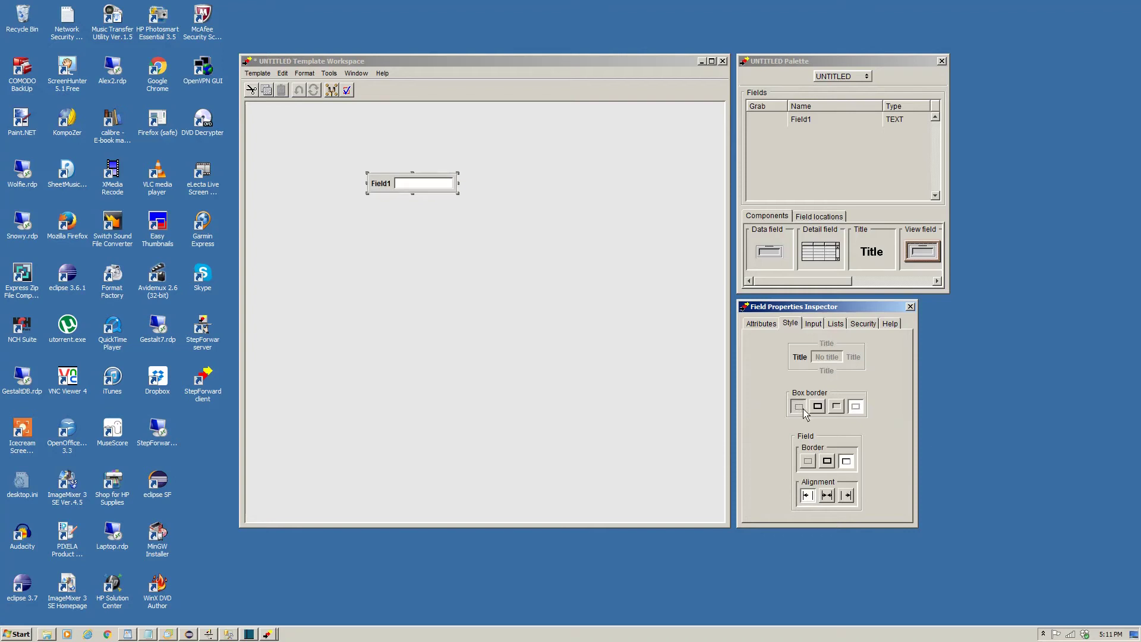
Try each box border and field border style on the data field, ending on the last option of each.
{"action": "left_click", "coordinate": [803, 409]}
{"action": "left_click", "coordinate": [818, 408]}
{"action": "left_click", "coordinate": [837, 408]}
{"action": "left_click", "coordinate": [855, 409]}
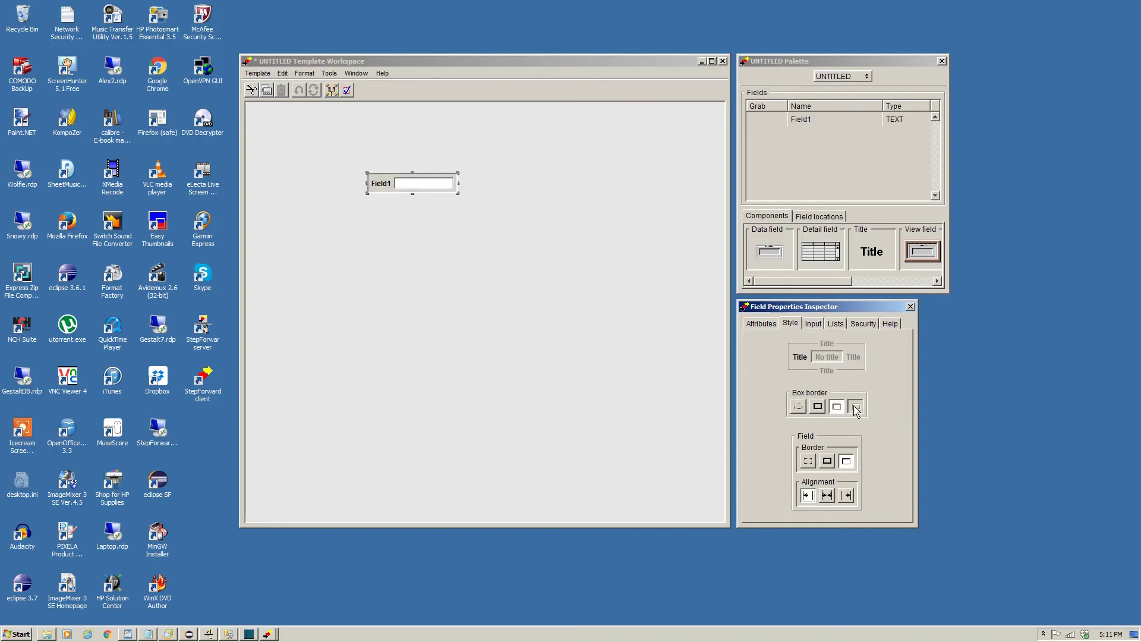
{"action": "left_click", "coordinate": [808, 461]}
{"action": "left_click", "coordinate": [827, 461]}
{"action": "left_click", "coordinate": [846, 461]}
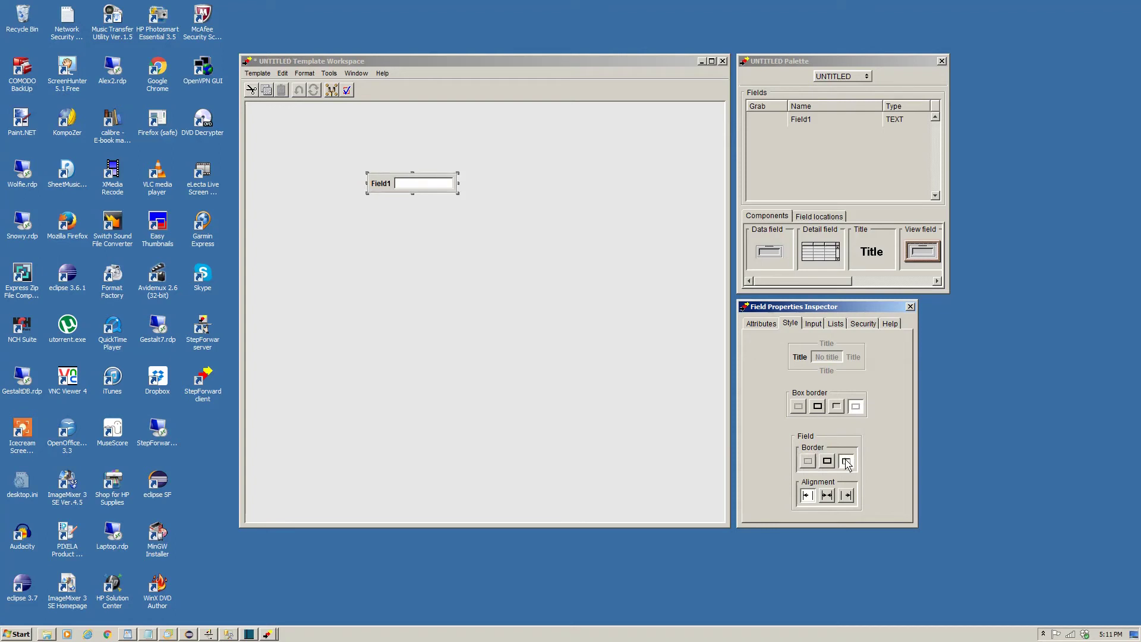
Set the data field's system name to Issuer.
{"action": "left_click", "coordinate": [773, 324]}
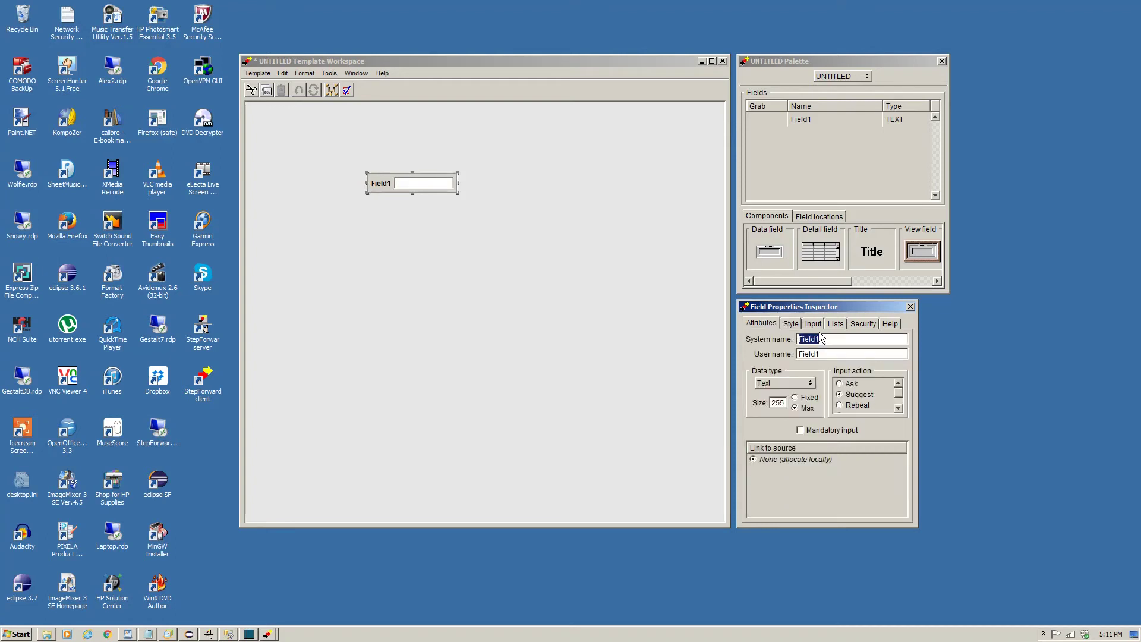
{"action": "type", "text": "Issuer"}
{"action": "key", "text": "Tab"}
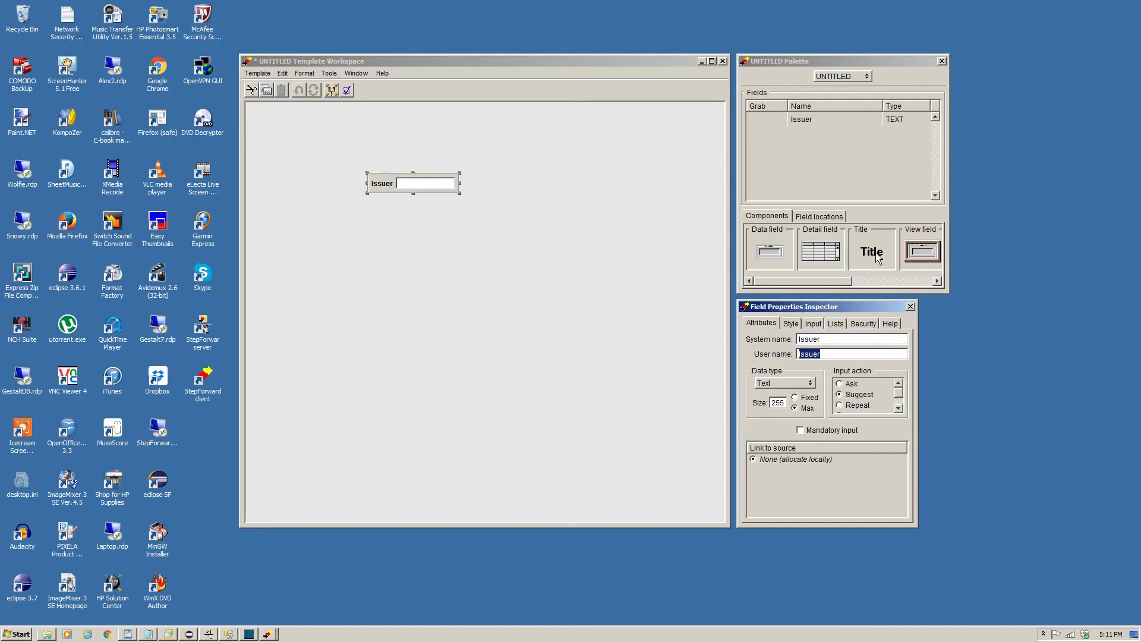
Add a title above the Issuer field, widen it and set its text to "Stock issuers".
{"action": "left_click_drag", "start_coordinate": [877, 253], "coordinate": [362, 127]}
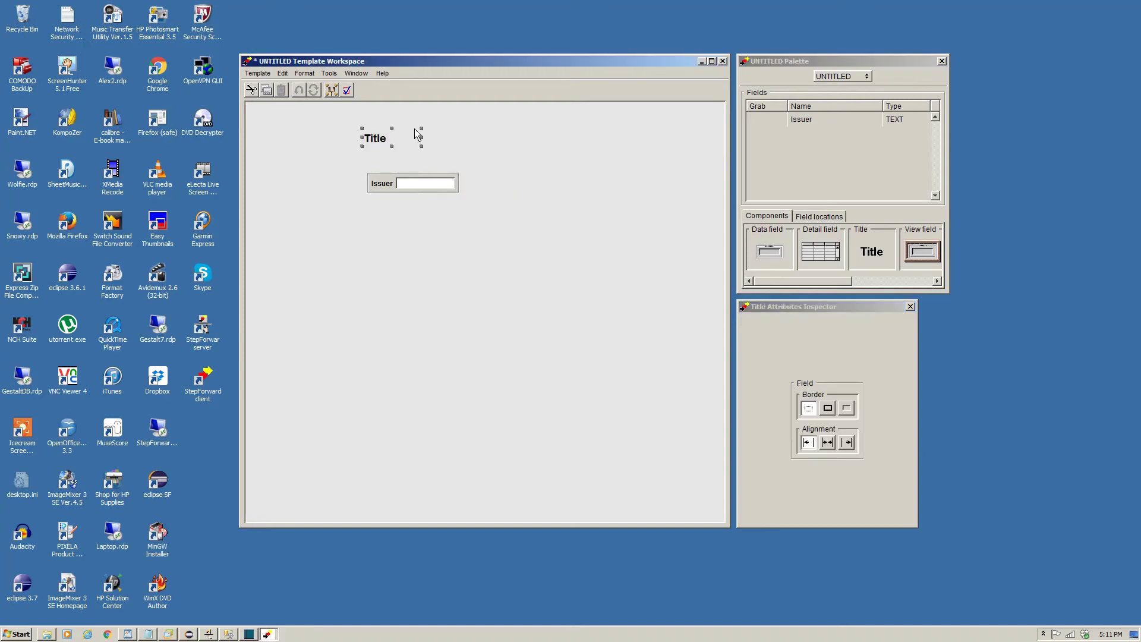
{"action": "left_click_drag", "start_coordinate": [459, 141], "coordinate": [525, 146]}
{"action": "double_click", "coordinate": [441, 140]}
{"action": "type", "text": "Stock issuers"}
Set the Issuer field's text input option to capitalize all letters in string.
{"action": "left_click", "coordinate": [414, 181]}
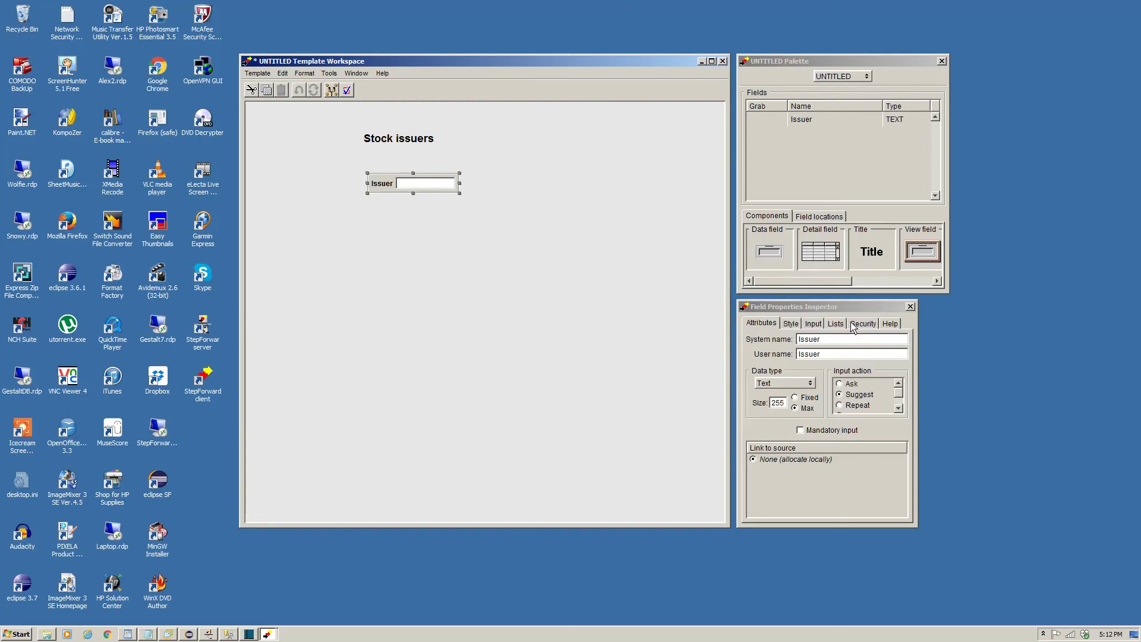
{"action": "left_click", "coordinate": [813, 322]}
{"action": "left_click", "coordinate": [813, 323]}
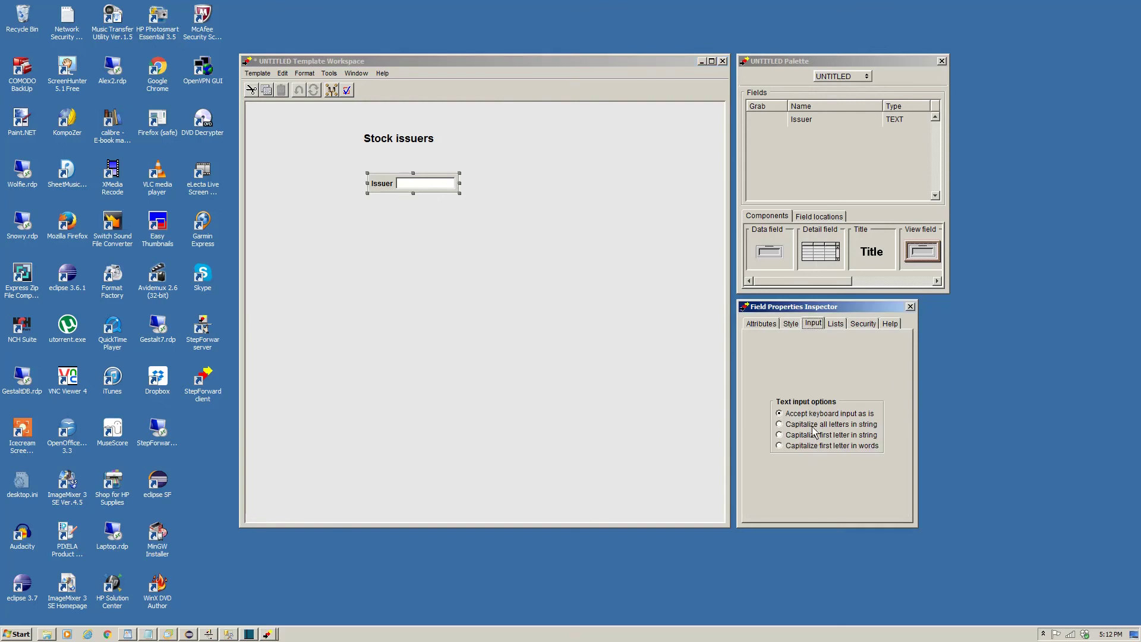
{"action": "left_click", "coordinate": [812, 425]}
Test the template by entering "ROYAL BANK" as the issuer, and close the test form.
{"action": "left_click", "coordinate": [331, 90]}
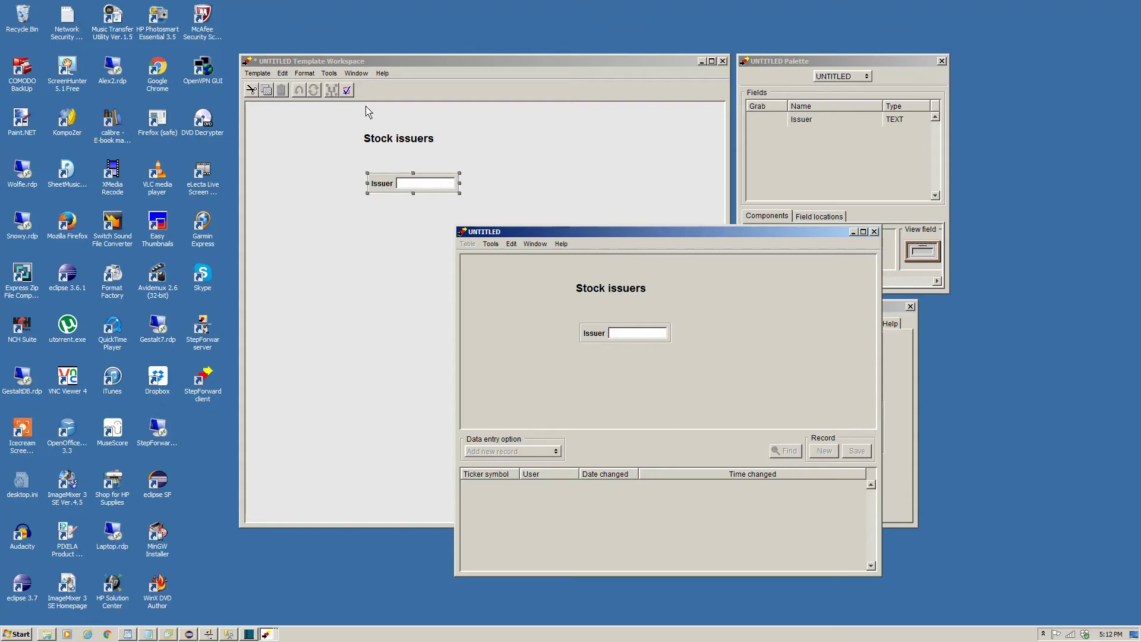
{"action": "left_click", "coordinate": [620, 340]}
{"action": "type", "text": "ROYAL BANK"}
{"action": "left_click", "coordinate": [875, 232]}
{"action": "left_click", "coordinate": [578, 347]}
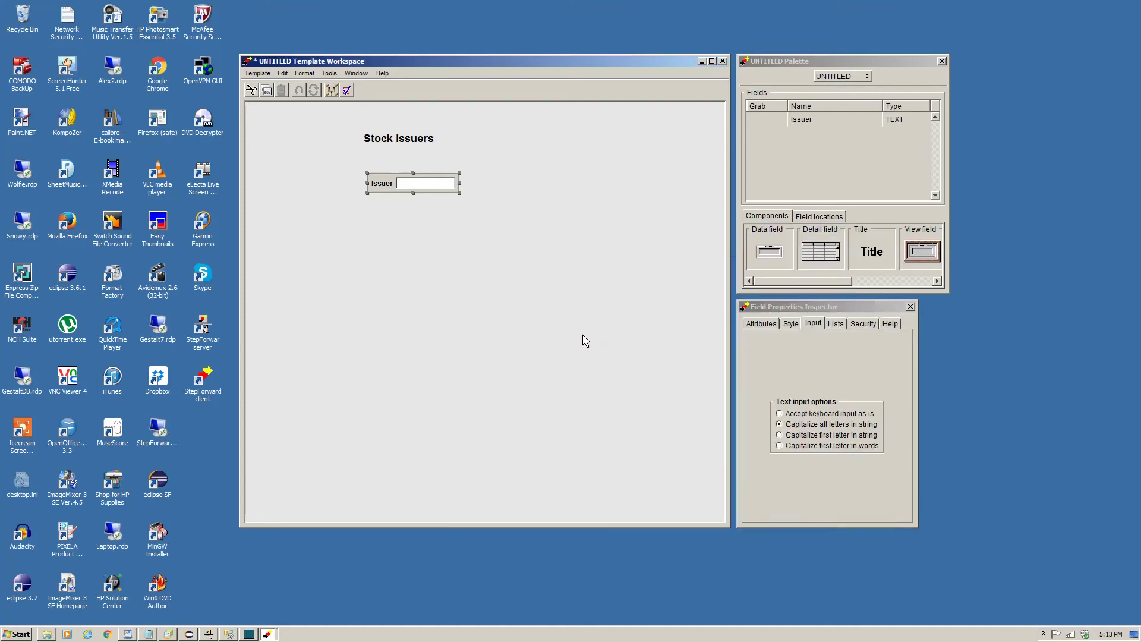
Save the global data template as Issuer with the description "Template for tracking issuer names".
{"action": "left_click", "coordinate": [264, 73]}
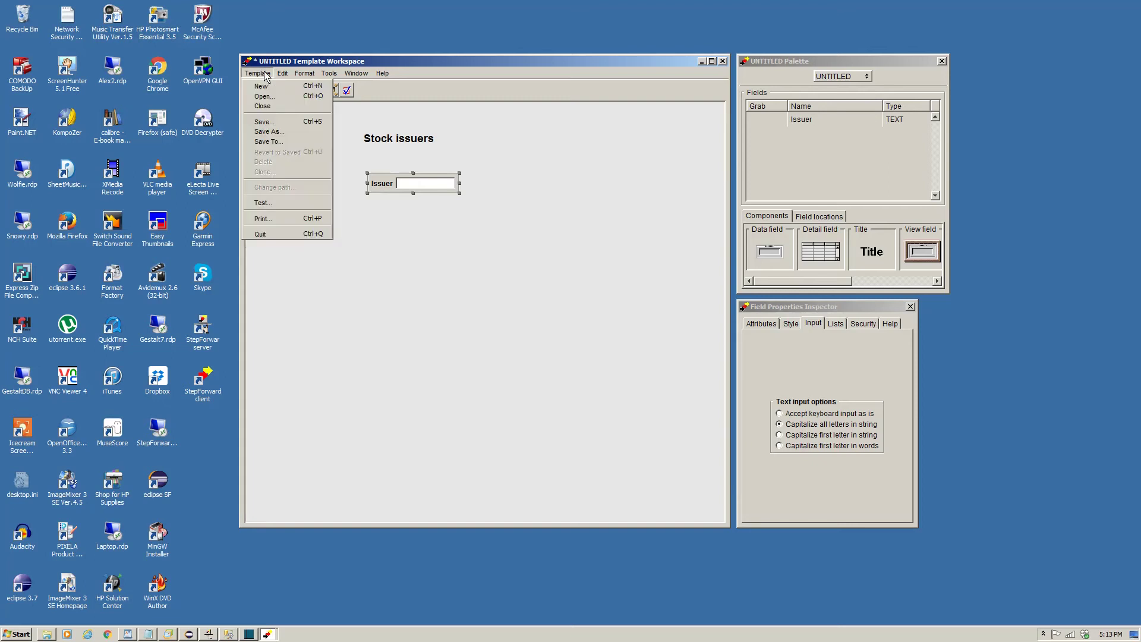
{"action": "left_click", "coordinate": [271, 123]}
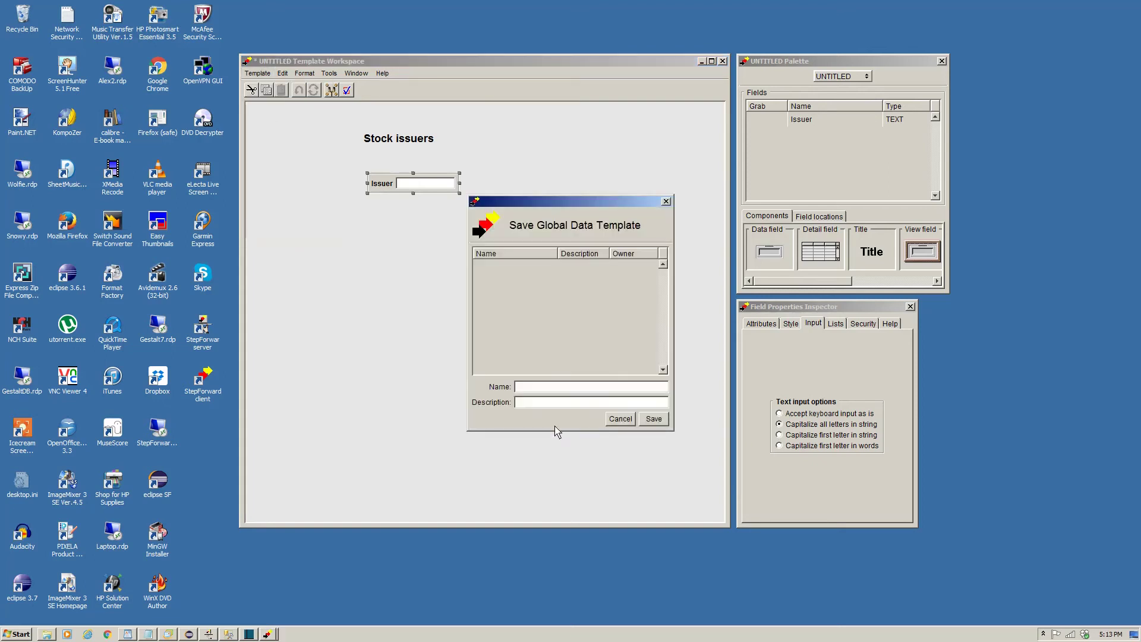
{"action": "type", "text": "Issuer"}
{"action": "left_click", "coordinate": [540, 405]}
{"action": "type", "text": "Template for tracking issuer names"}
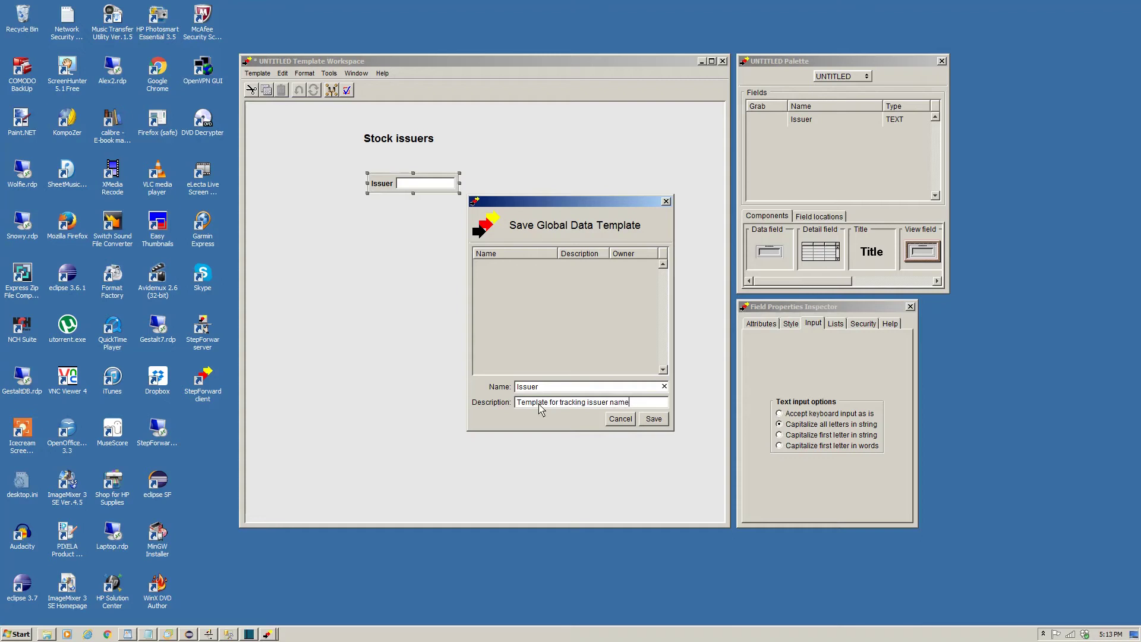
{"action": "left_click", "coordinate": [652, 419]}
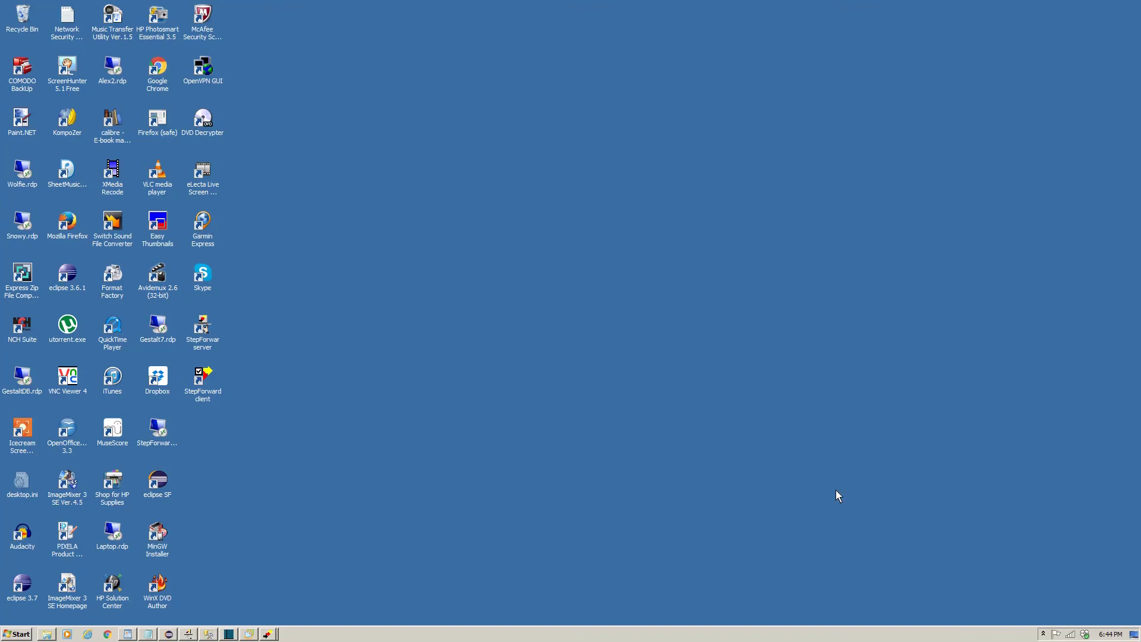
Switch to SQL Server Management Studio and examine the columns of the dbo.SF_MTIssuer table, including Issuer.
{"action": "left_click", "coordinate": [209, 635]}
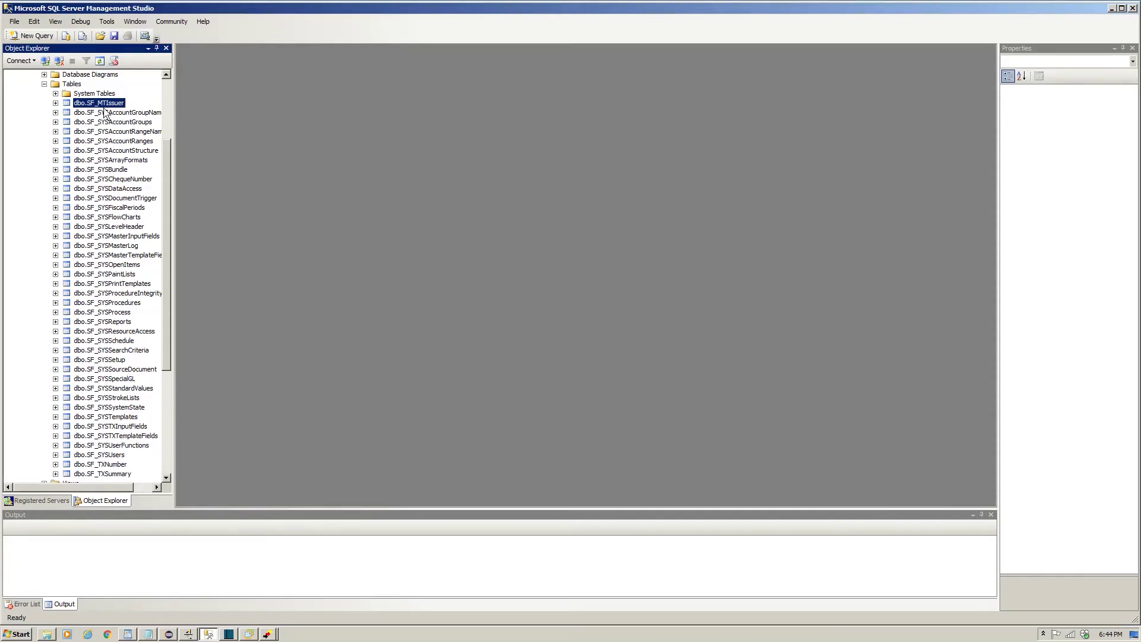
{"action": "left_click", "coordinate": [55, 102]}
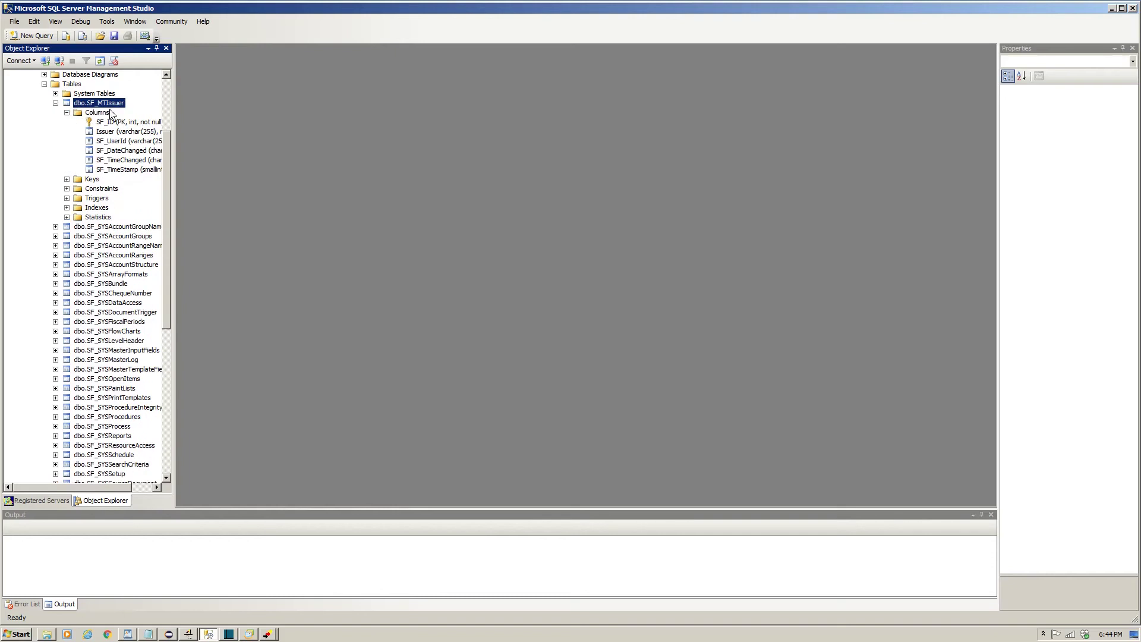
{"action": "left_click", "coordinate": [118, 133]}
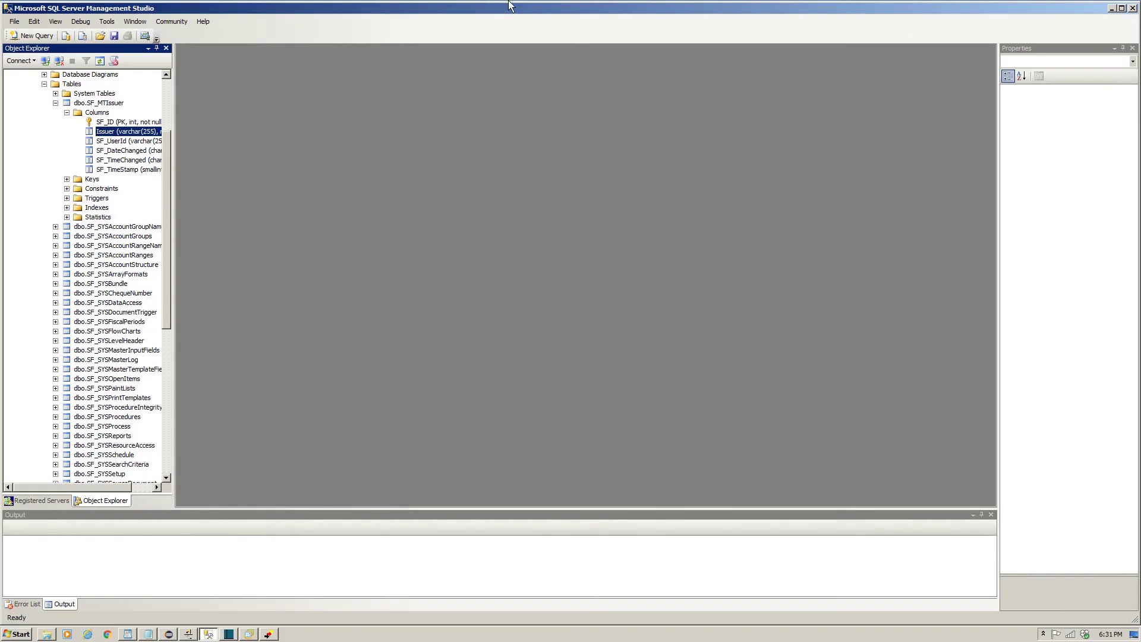
{"action": "left_click", "coordinate": [1111, 8]}
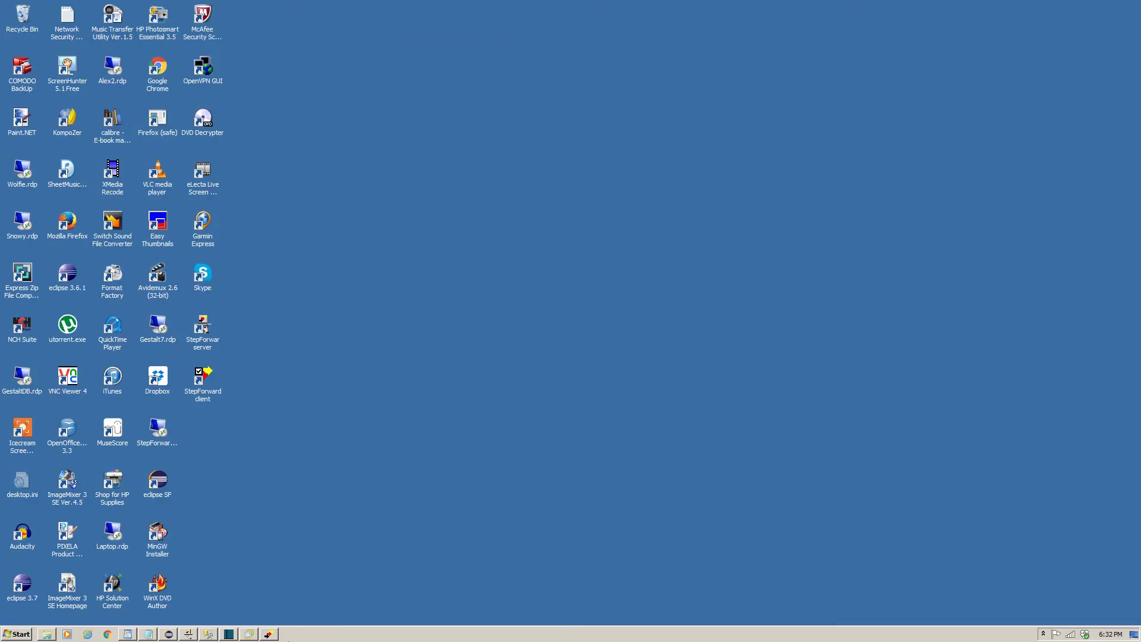
Switch back to the StepForward launchpad and open the Issuer table for general data entry.
{"action": "left_click", "coordinate": [274, 635]}
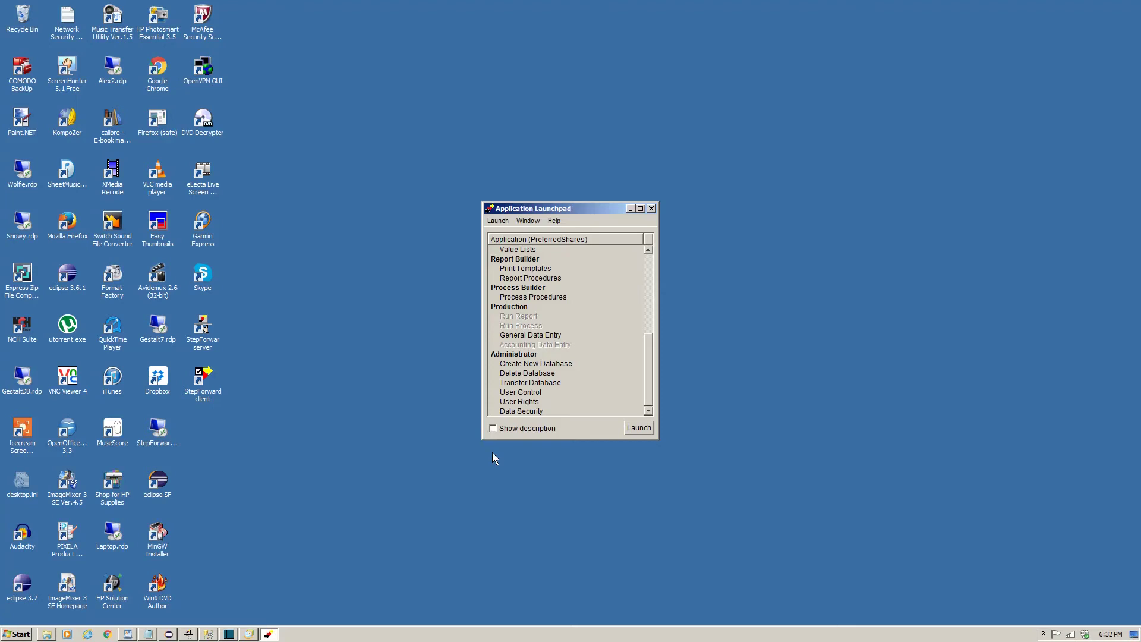
{"action": "double_click", "coordinate": [494, 336]}
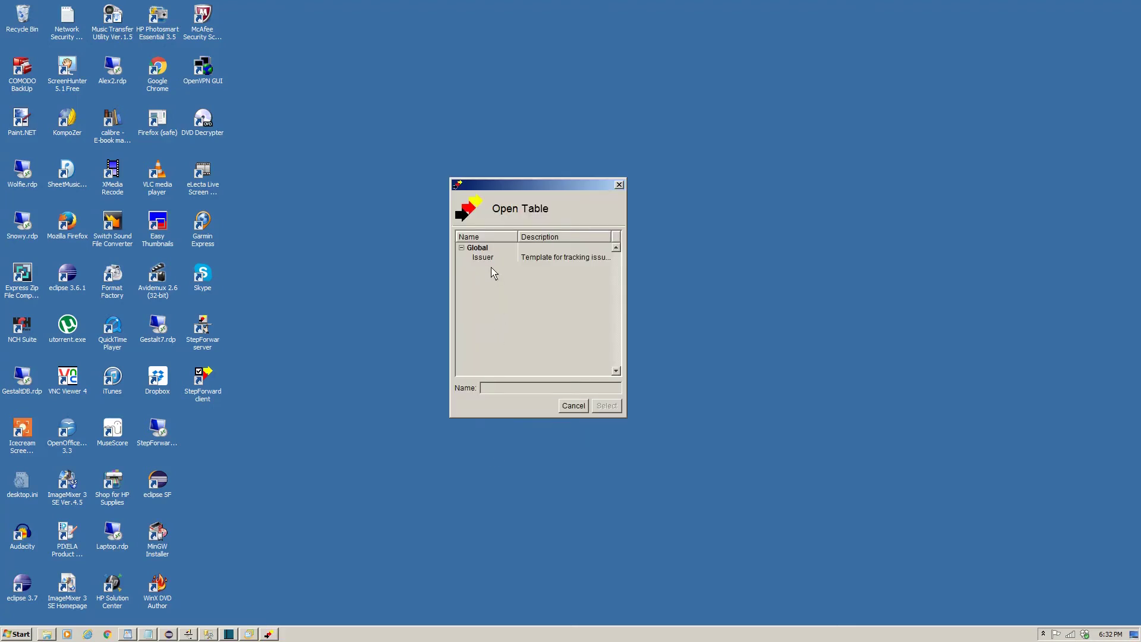
{"action": "left_click", "coordinate": [491, 259]}
{"action": "double_click", "coordinate": [490, 259]}
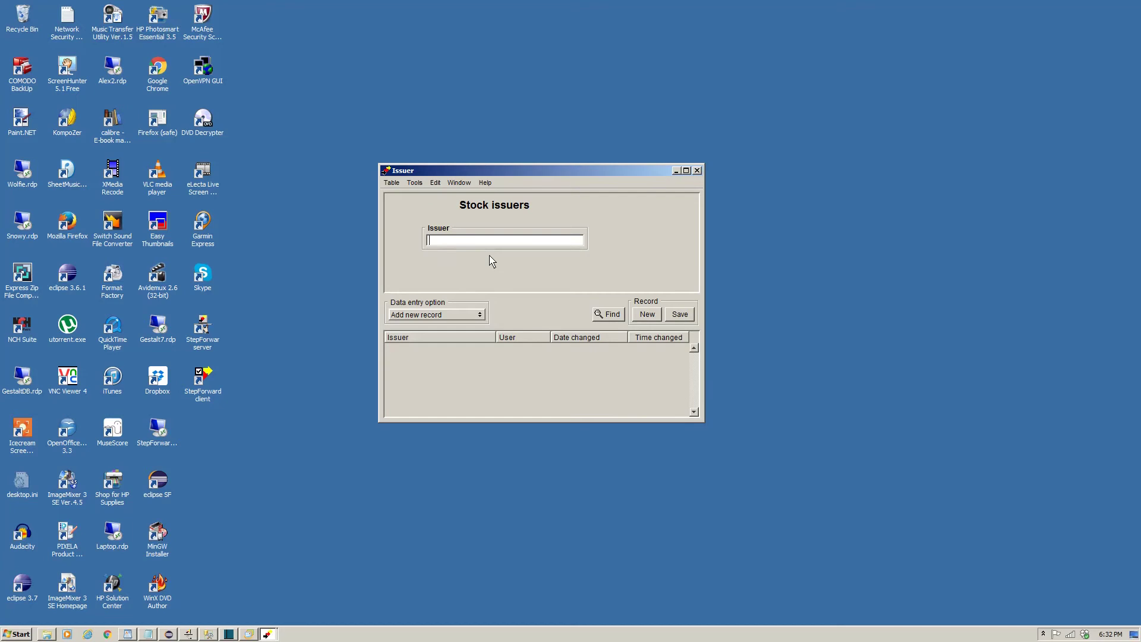
Add an issuer record for "Banks" and enter "Sun Life Financial" as the next issuer.
{"action": "type", "text": "Banks"}
{"action": "key", "text": "Return"}
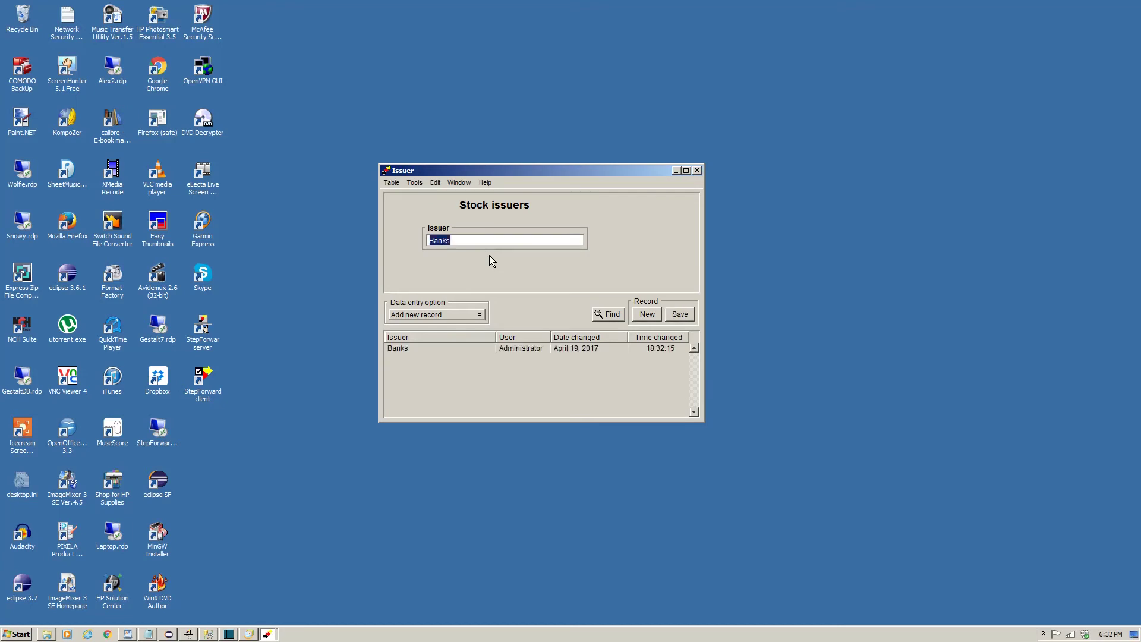
{"action": "type", "text": "Sun Life Financial"}
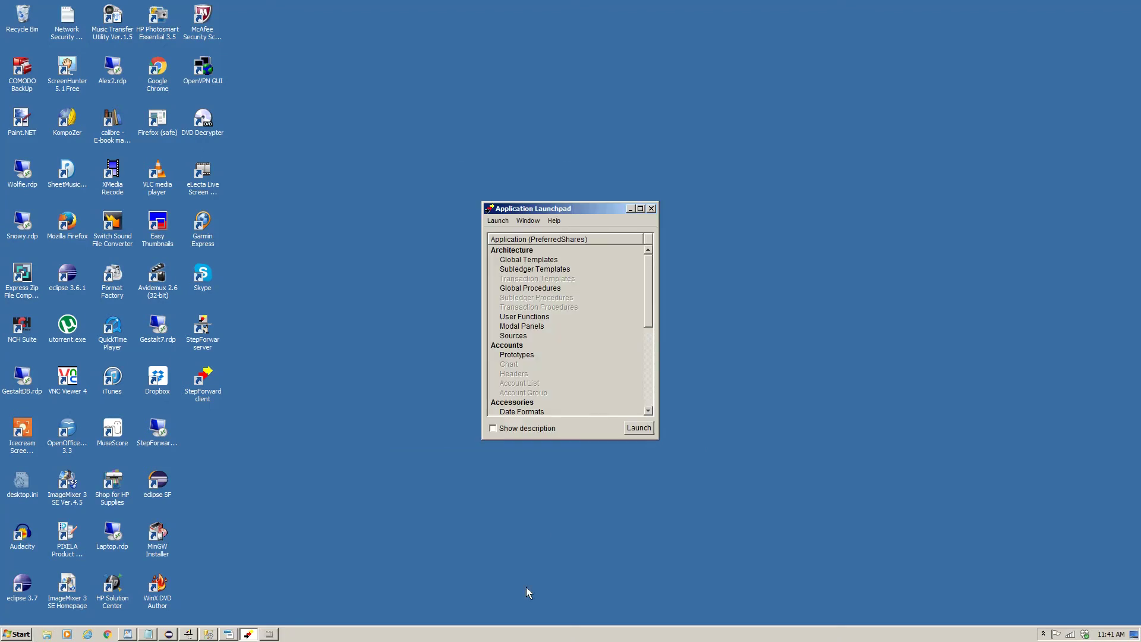
Start another global template with a data field near the upper edge, give it the system name Ticker_symbol and make its input mandatory.
{"action": "double_click", "coordinate": [544, 261]}
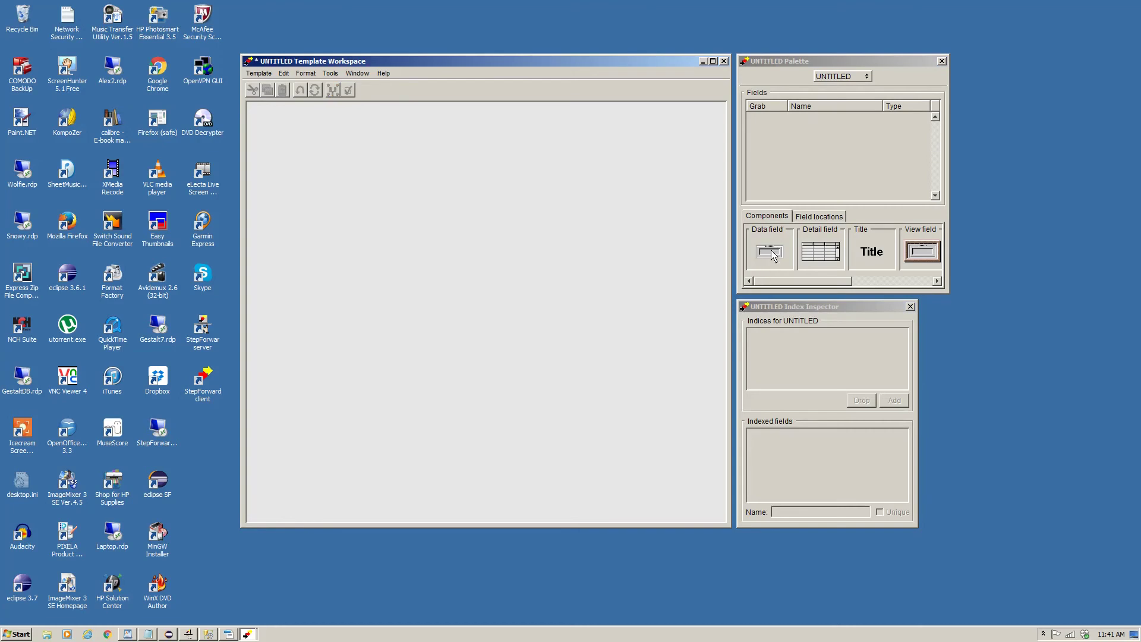
{"action": "left_click_drag", "start_coordinate": [770, 252], "coordinate": [394, 147]}
{"action": "left_click", "coordinate": [839, 340]}
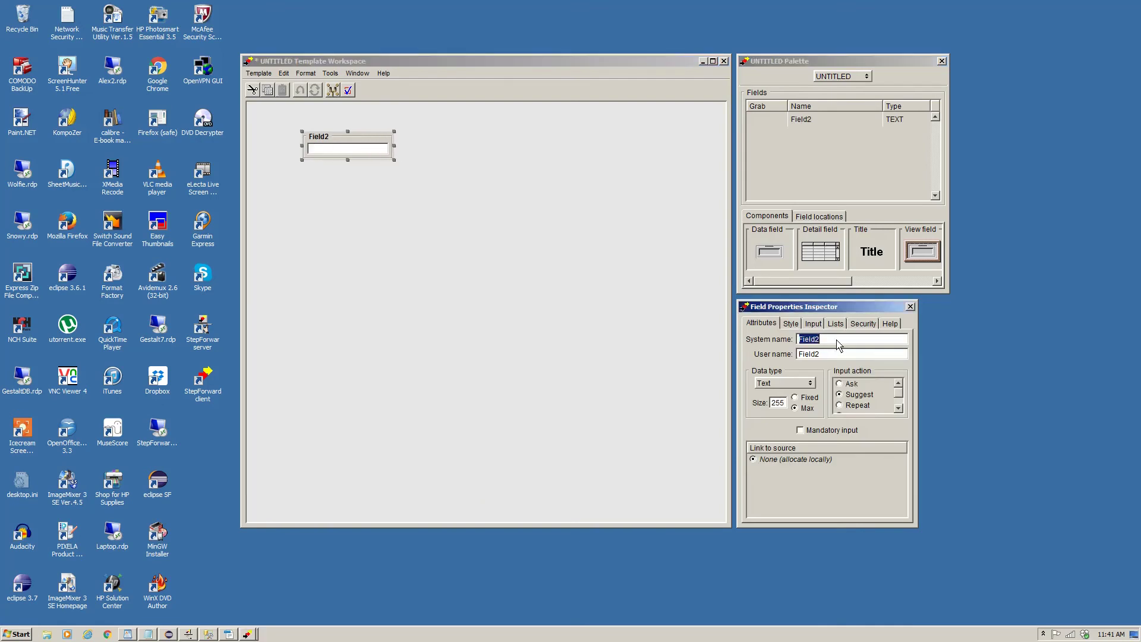
{"action": "type", "text": "Ticker_symbo"}
{"action": "key", "text": "Tab"}
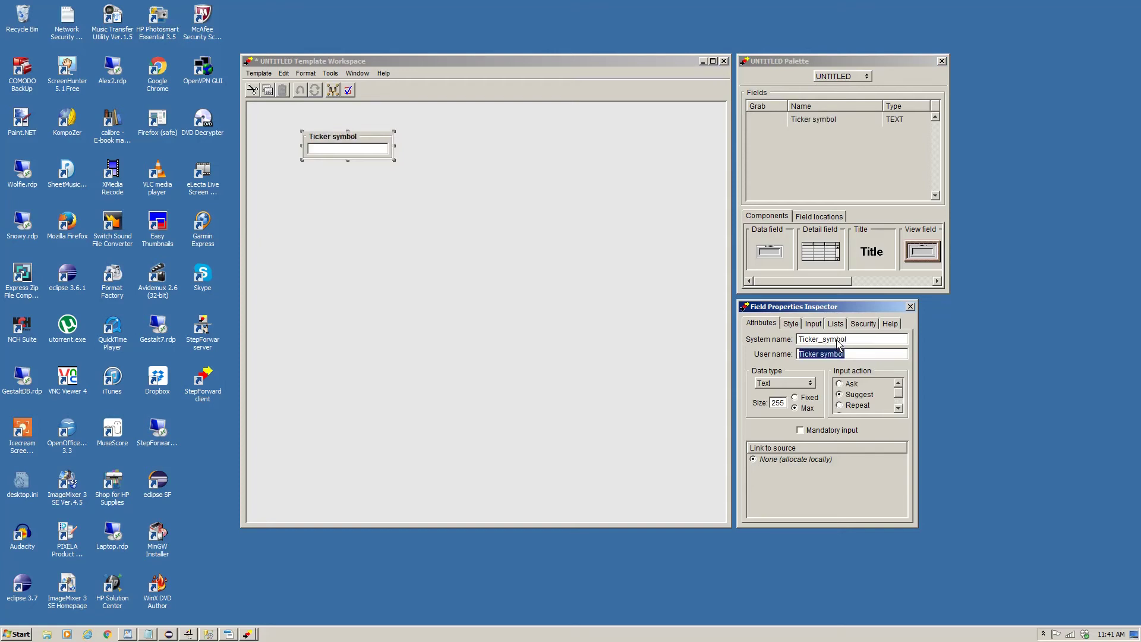
{"action": "left_click", "coordinate": [839, 433]}
Add a data field below Ticker symbol and give it the system name Coupon_rate.
{"action": "left_click_drag", "start_coordinate": [769, 252], "coordinate": [302, 179]}
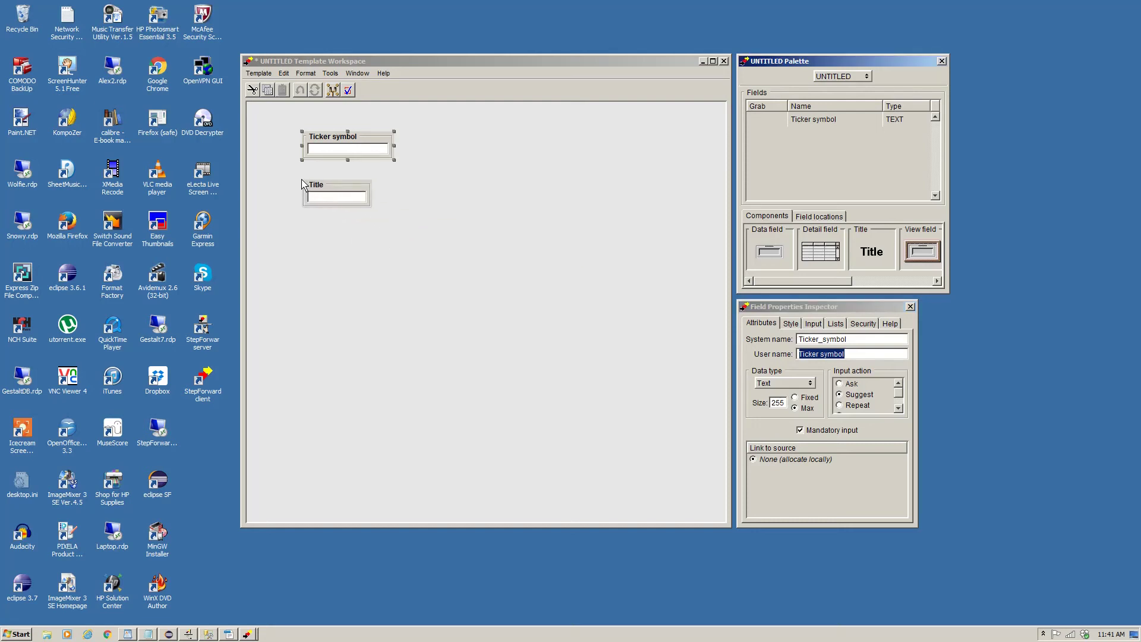
{"action": "left_click", "coordinate": [865, 340]}
{"action": "type", "text": "Co"}
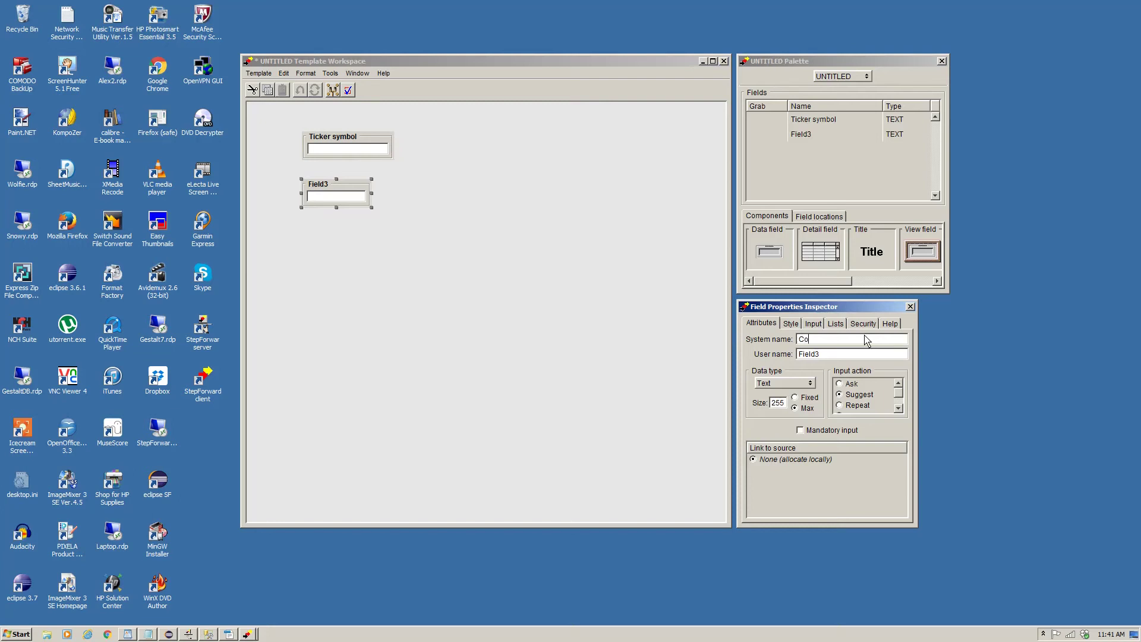
{"action": "type", "text": "upon_rate"}
{"action": "key", "text": "Tab"}
Set Coupon rate to the Float data type with three decimals and widen it to match Ticker symbol.
{"action": "left_click", "coordinate": [785, 382]}
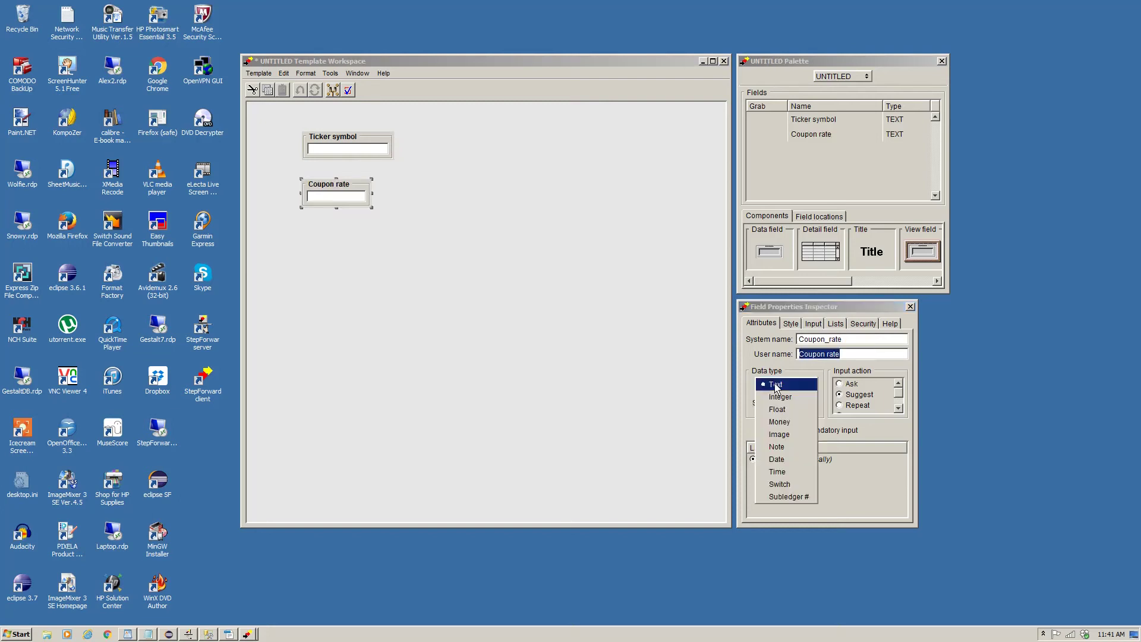
{"action": "left_click", "coordinate": [785, 410]}
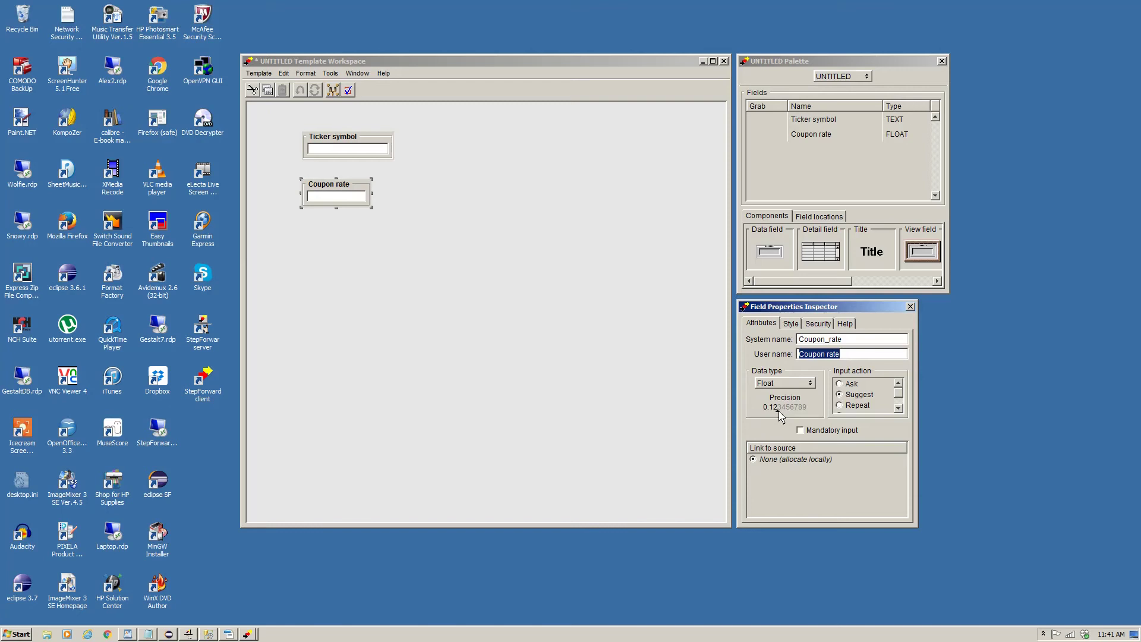
{"action": "left_click", "coordinate": [781, 411]}
{"action": "left_click_drag", "start_coordinate": [371, 196], "coordinate": [393, 196]}
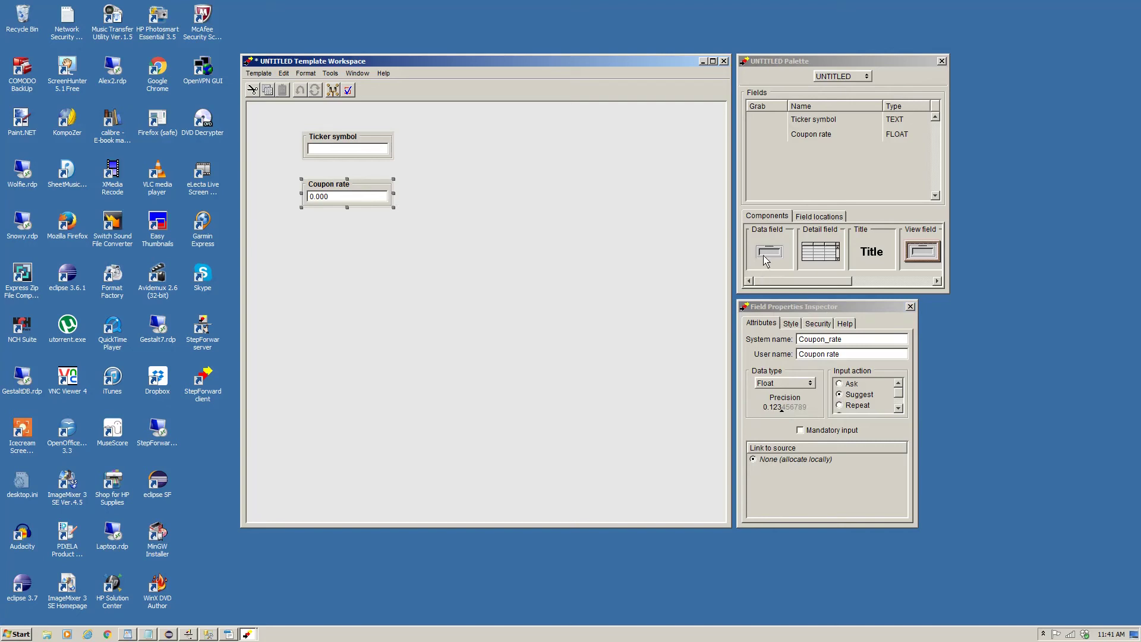
Add a data field below Coupon rate and give it the system name Par_value_on_call.
{"action": "left_click_drag", "start_coordinate": [767, 258], "coordinate": [302, 234]}
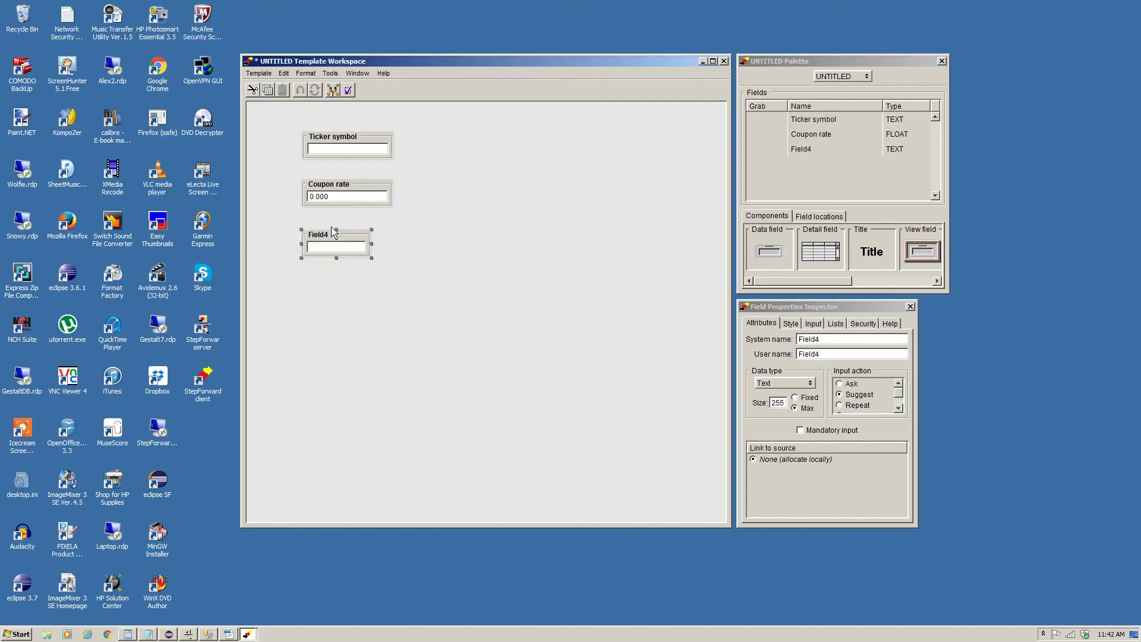
{"action": "left_click", "coordinate": [826, 341]}
{"action": "type", "text": "Par"}
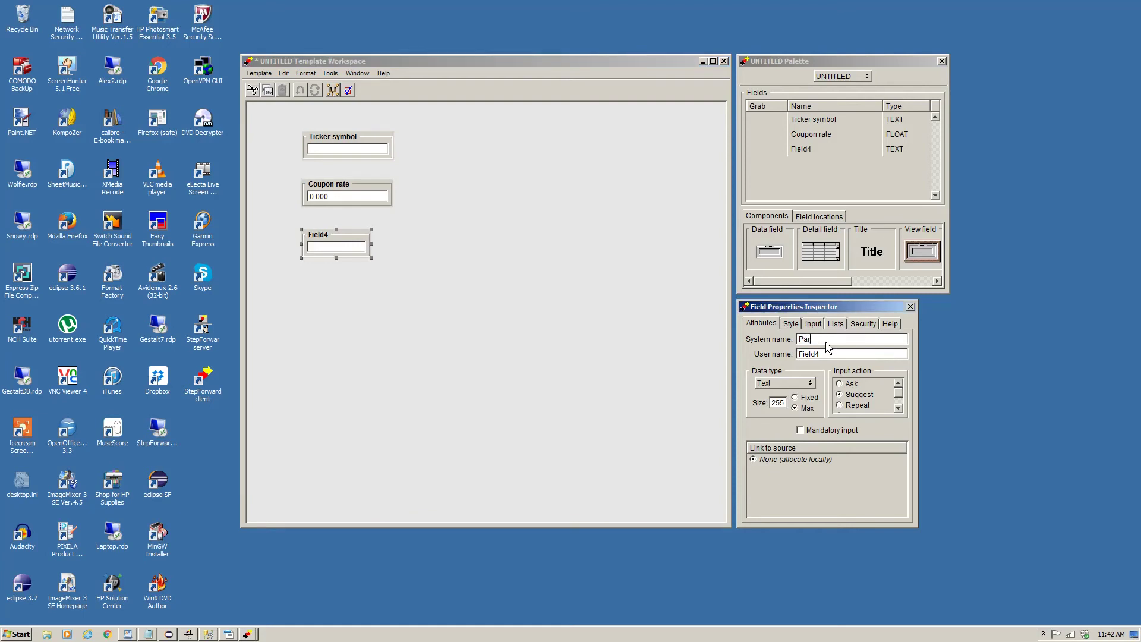
{"action": "type", "text": "_value_on_call"}
{"action": "key", "text": "Tab"}
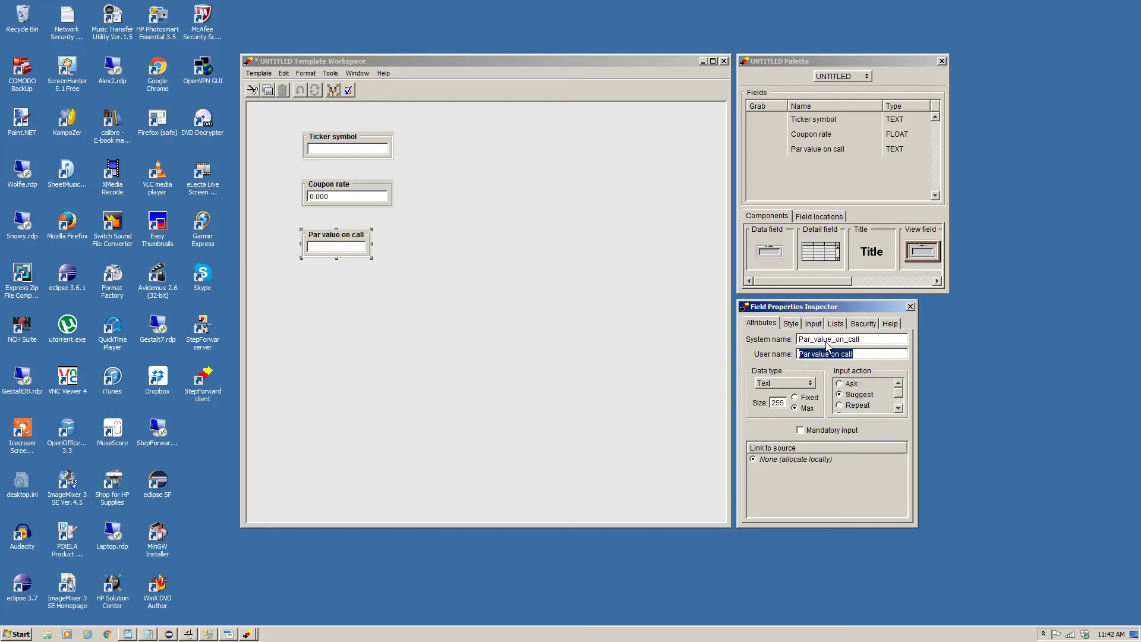
Make Par value on call a mandatory Money field and widen it to match the fields above.
{"action": "left_click", "coordinate": [807, 385]}
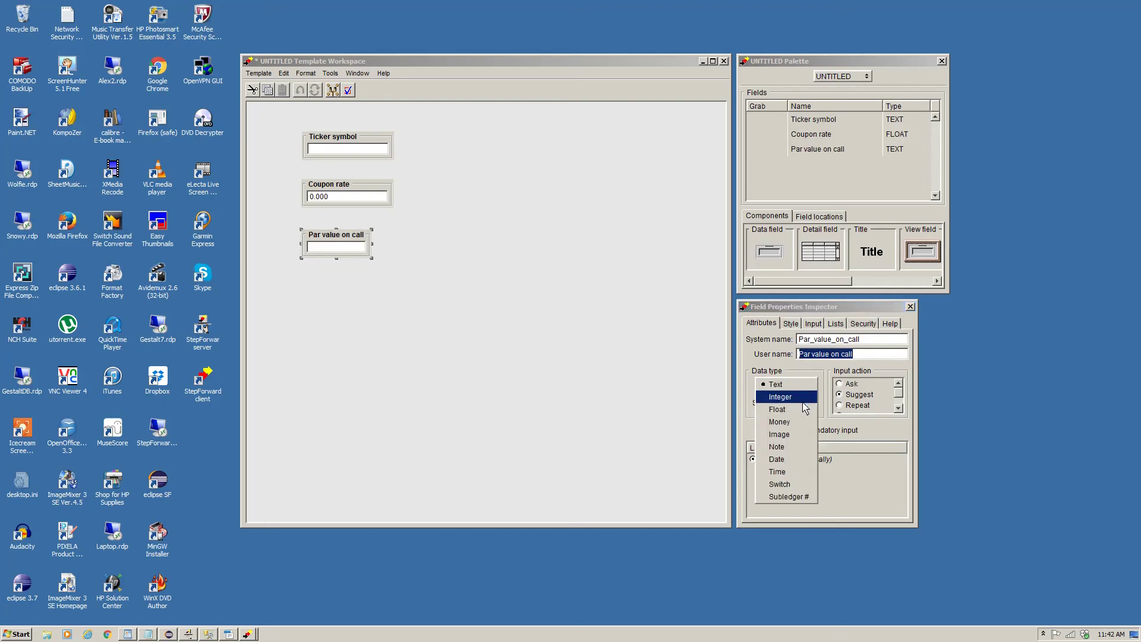
{"action": "left_click", "coordinate": [810, 421]}
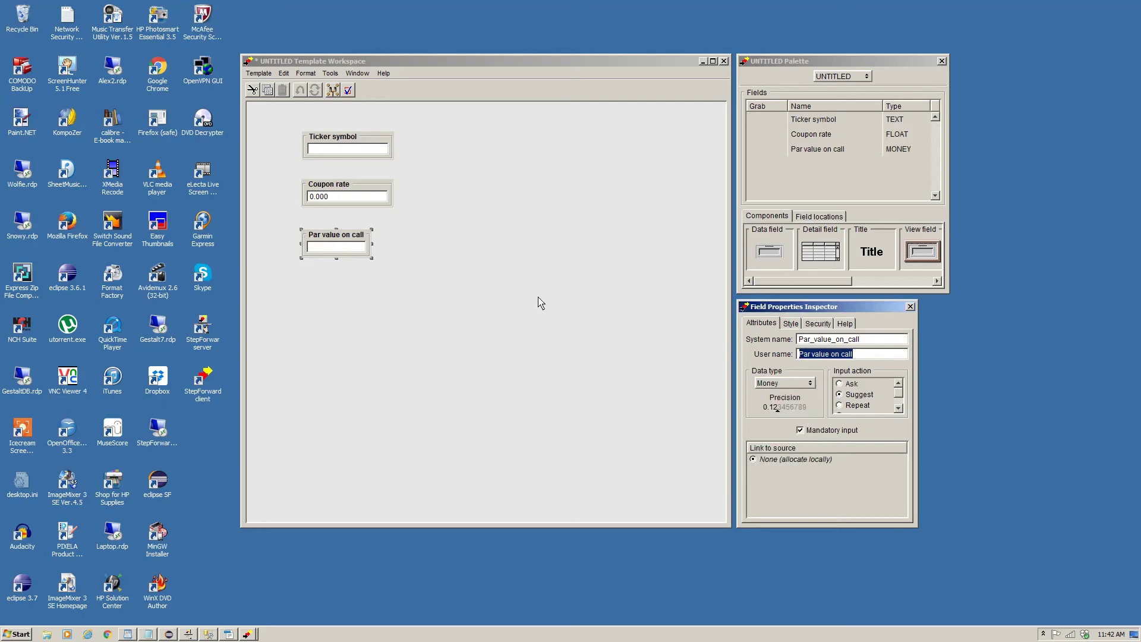
{"action": "left_click_drag", "start_coordinate": [373, 244], "coordinate": [393, 242]}
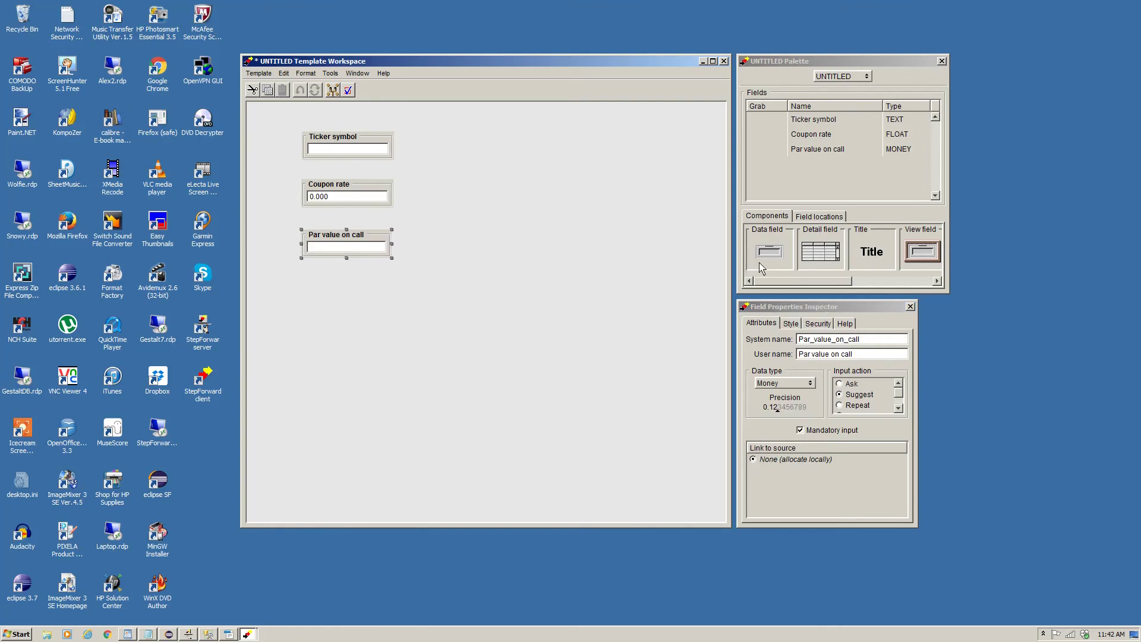
Add a data field below Par value on call, widen it to match and give it the system name Call_date.
{"action": "left_click_drag", "start_coordinate": [768, 259], "coordinate": [303, 283]}
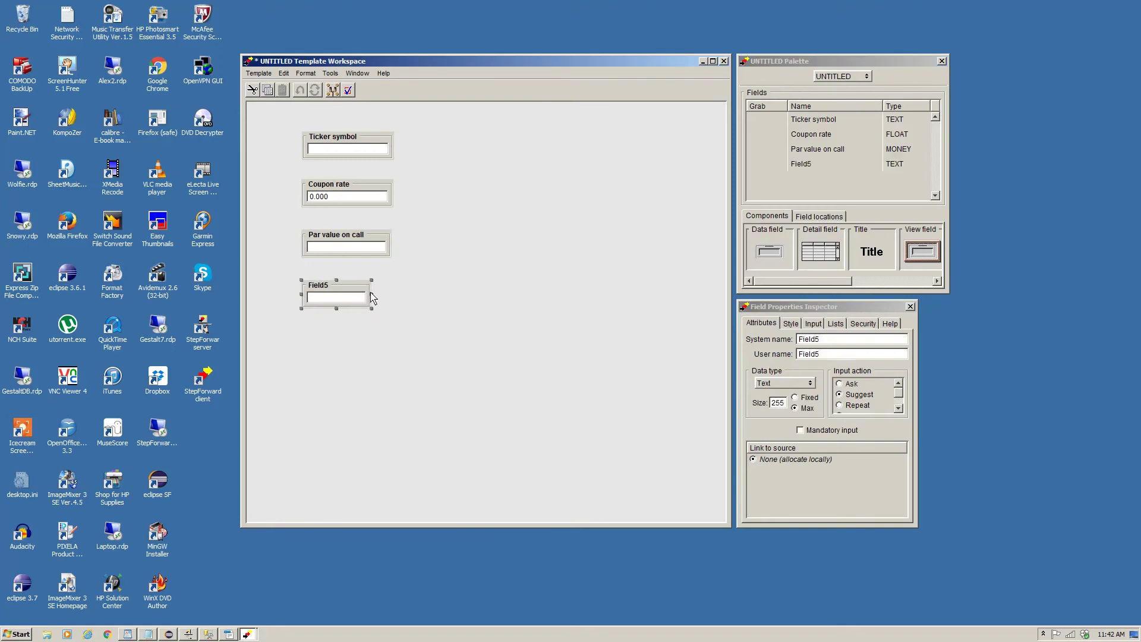
{"action": "mouse_move", "coordinate": [372, 299]}
{"action": "left_mouse_down"}
{"action": "mouse_move", "coordinate": [400, 308]}
{"action": "mouse_move", "coordinate": [372, 296]}
{"action": "mouse_move", "coordinate": [393, 296]}
{"action": "left_mouse_up"}
{"action": "left_click", "coordinate": [832, 343]}
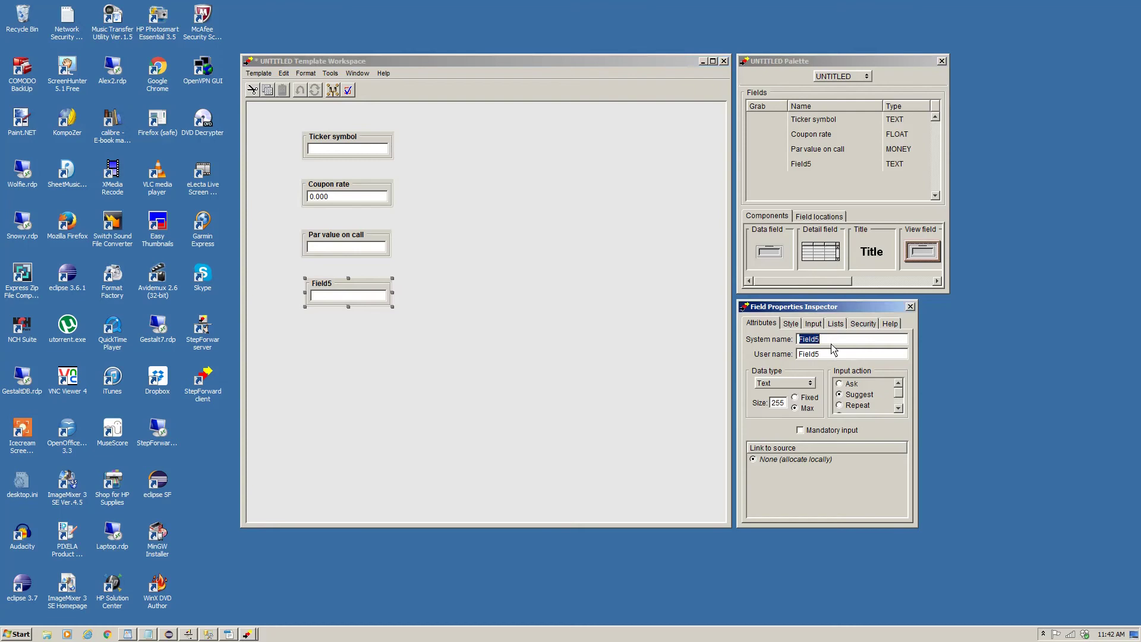
{"action": "type", "text": "Call_datye"}
{"action": "key", "text": "BackSpace"}
{"action": "type", "text": "e"}
{"action": "key", "text": "Tab"}
Set Call date to the Date data type with mandatory input and a date picker.
{"action": "left_click", "coordinate": [790, 383]}
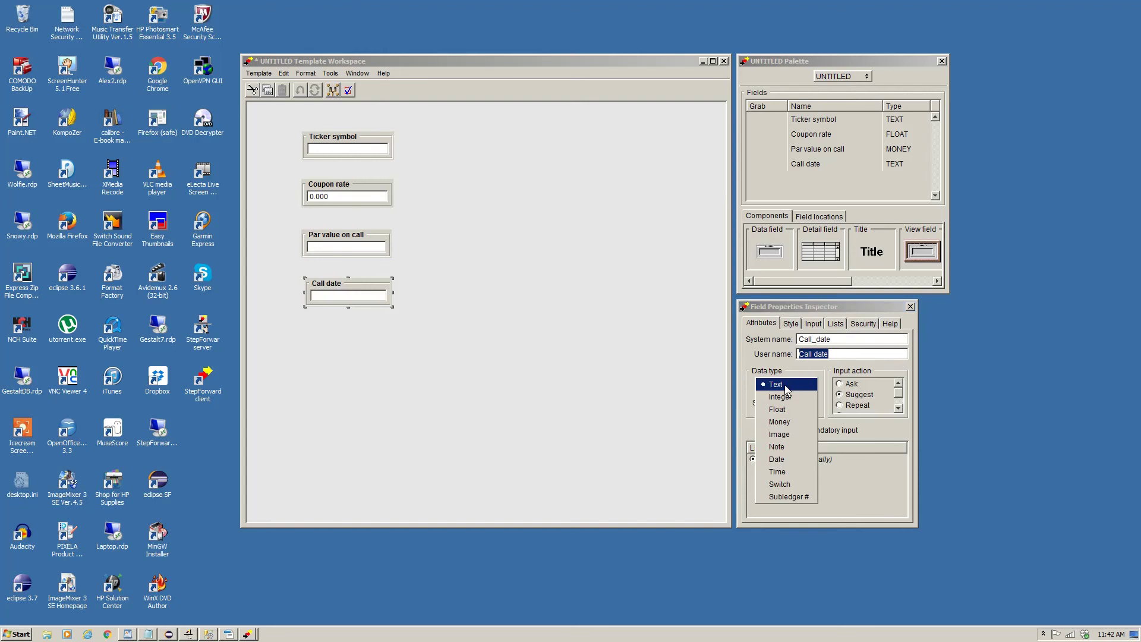
{"action": "left_click", "coordinate": [780, 460]}
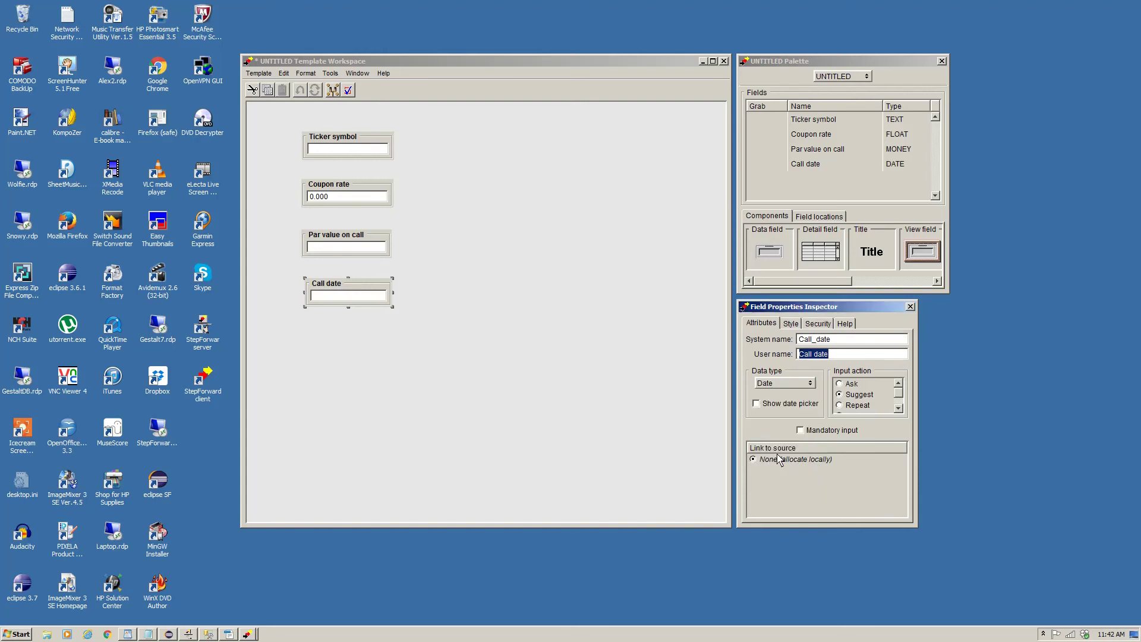
{"action": "left_click", "coordinate": [807, 432]}
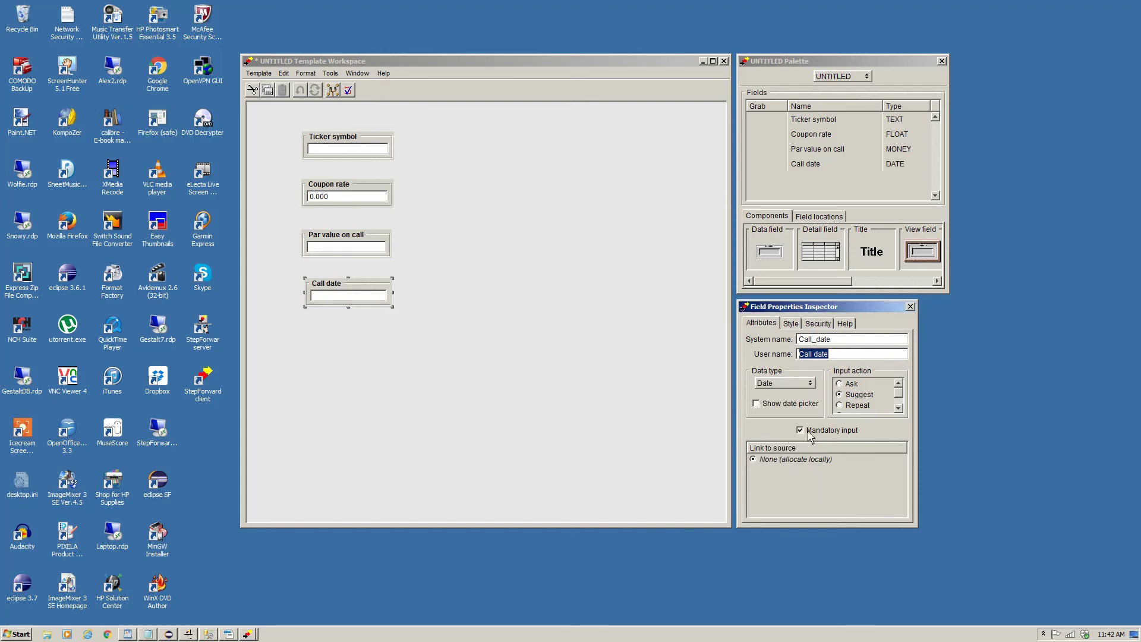
{"action": "left_click", "coordinate": [775, 405]}
{"action": "left_click_drag", "start_coordinate": [779, 256], "coordinate": [750, 219]}
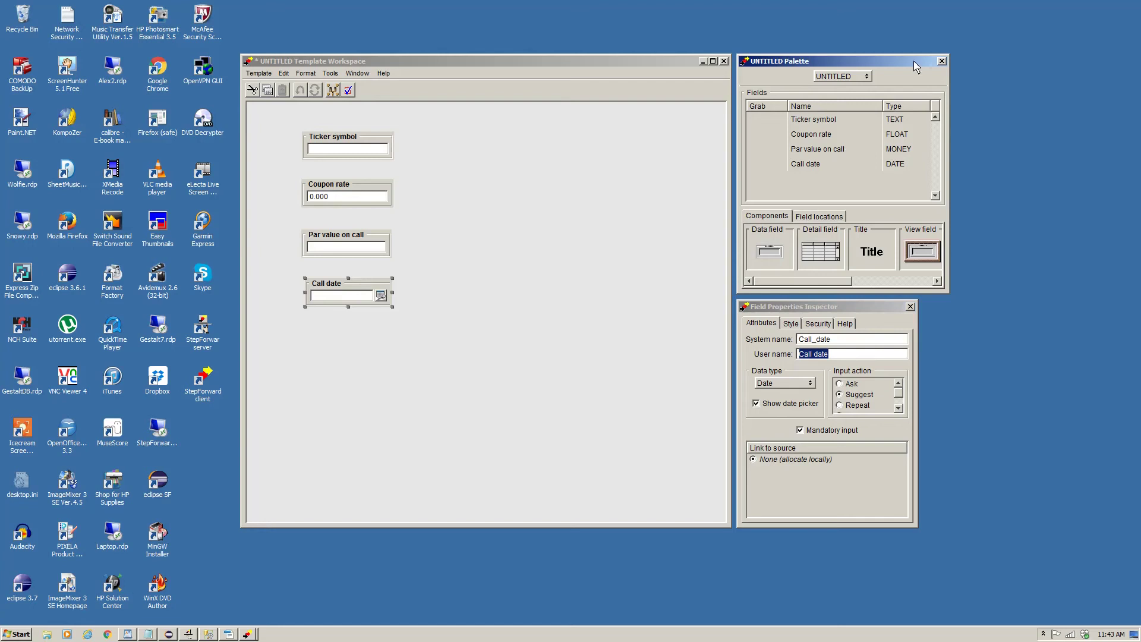
Place the Issuer field from the Issuer template to the right of Ticker symbol, linked to its Issuer source.
{"action": "left_click", "coordinate": [831, 77]}
{"action": "left_click", "coordinate": [835, 64]}
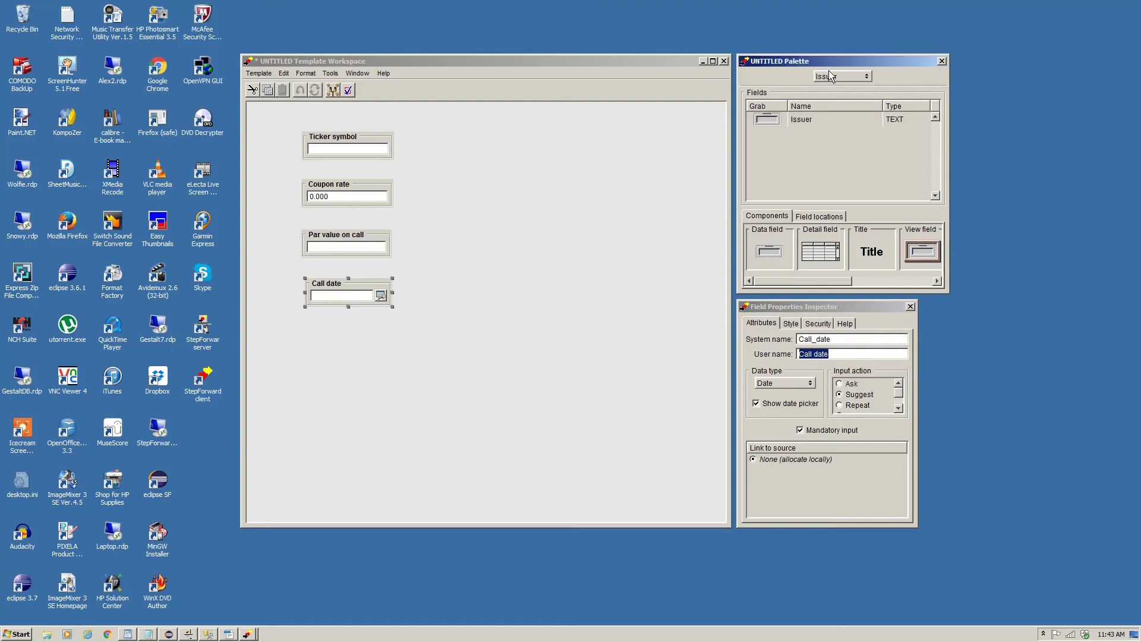
{"action": "left_click_drag", "start_coordinate": [765, 121], "coordinate": [496, 136]}
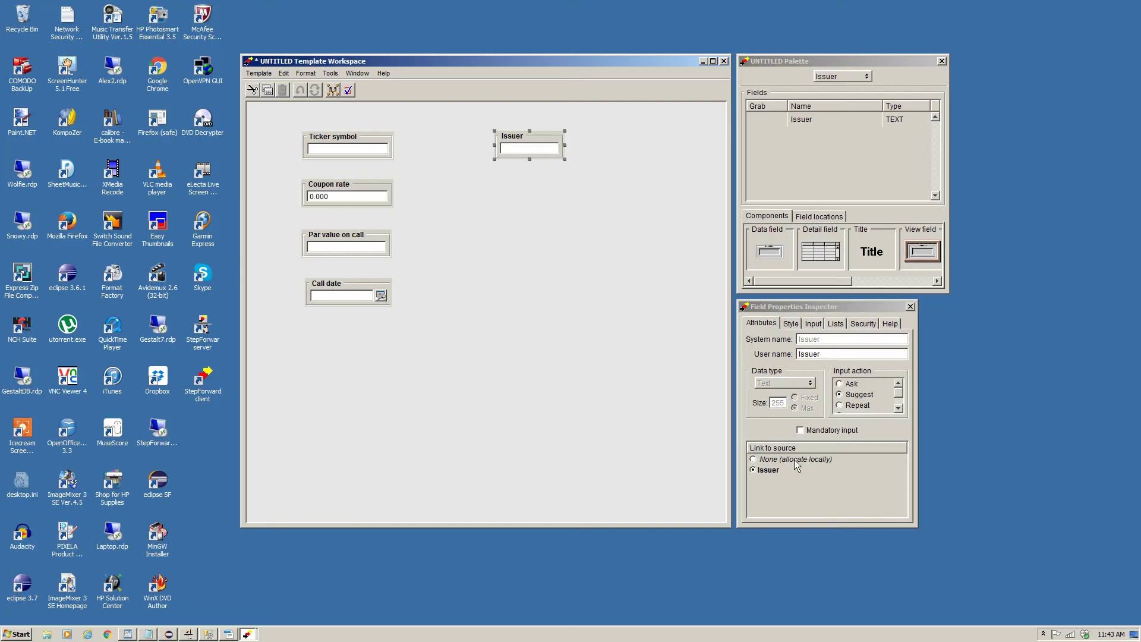
{"action": "left_click", "coordinate": [758, 470]}
Add a Switch data field between Ticker symbol and Issuer, with its title to the left of the check box.
{"action": "left_click_drag", "start_coordinate": [776, 254], "coordinate": [410, 132]}
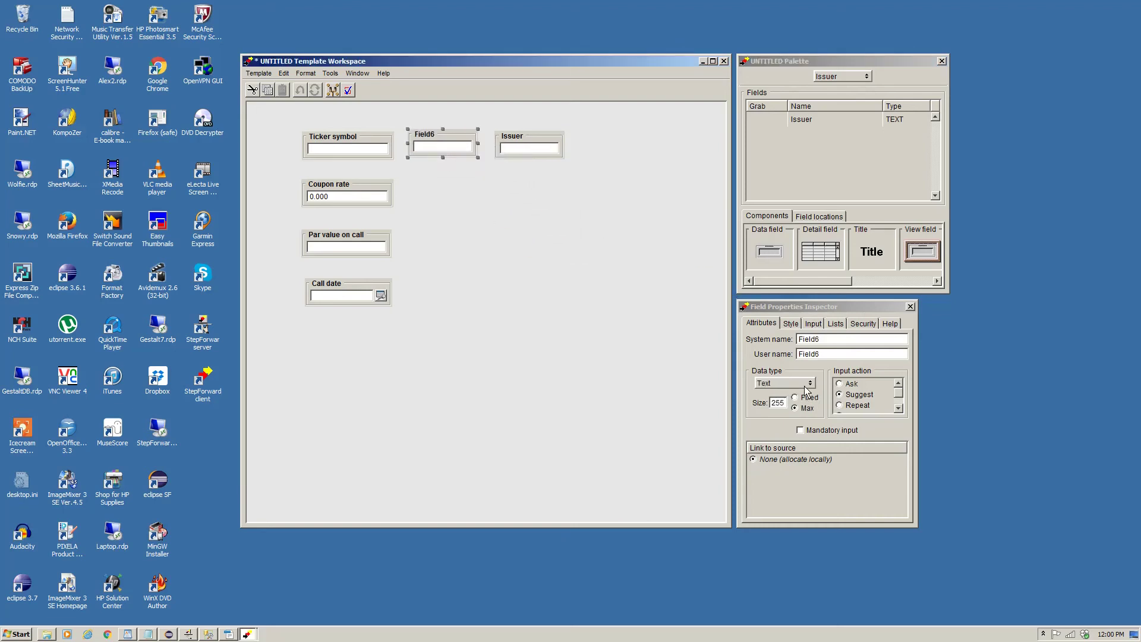
{"action": "left_click", "coordinate": [809, 384]}
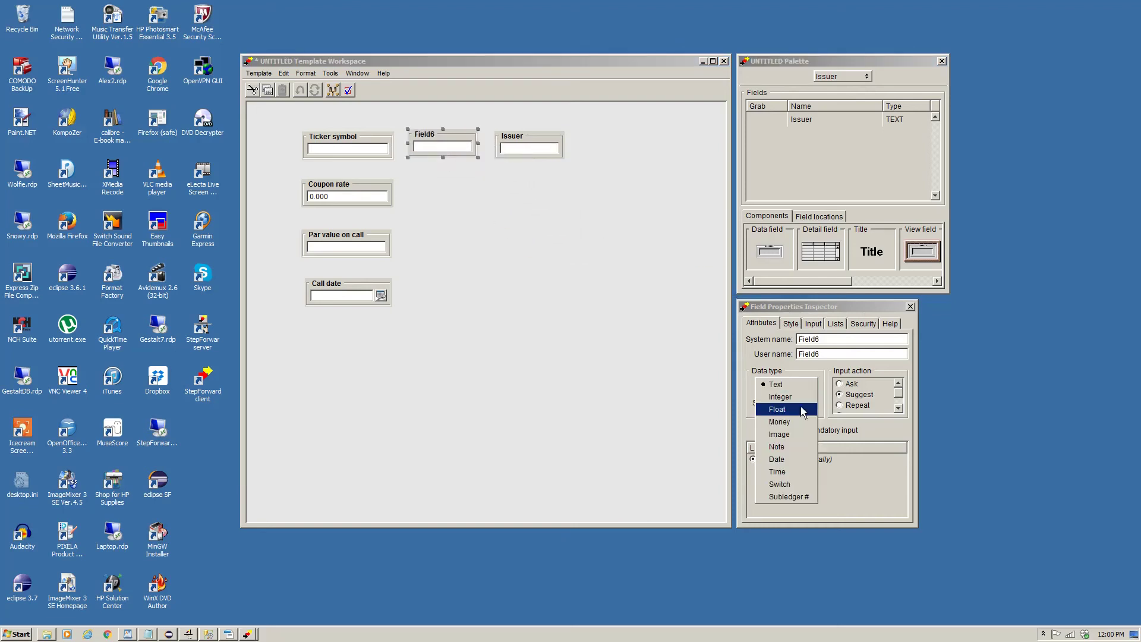
{"action": "left_click", "coordinate": [802, 485]}
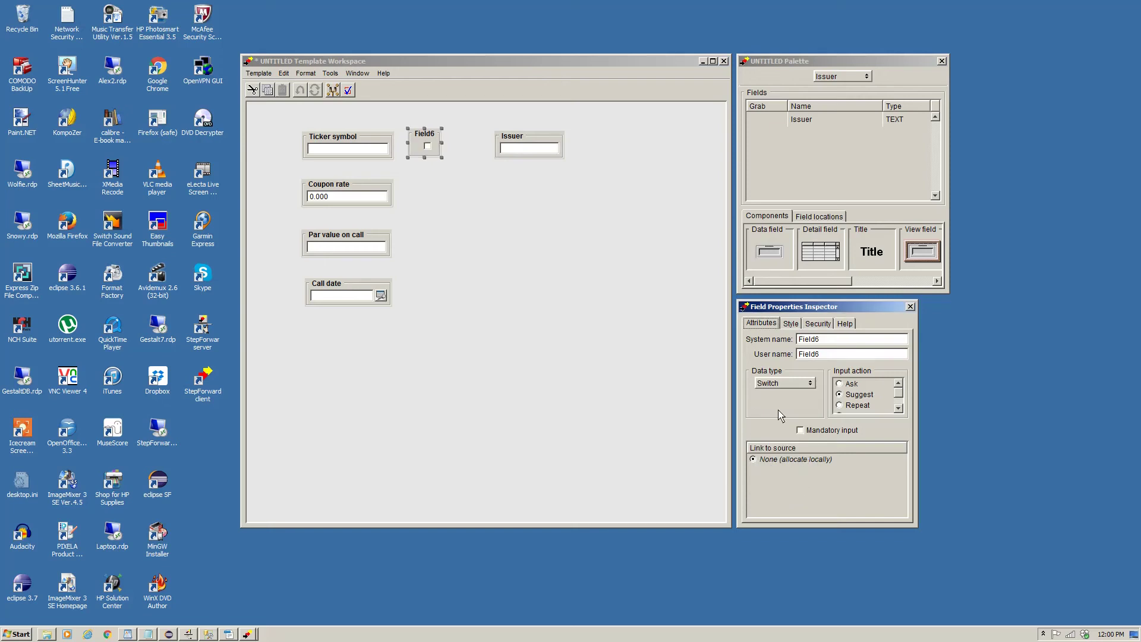
{"action": "left_click", "coordinate": [800, 328]}
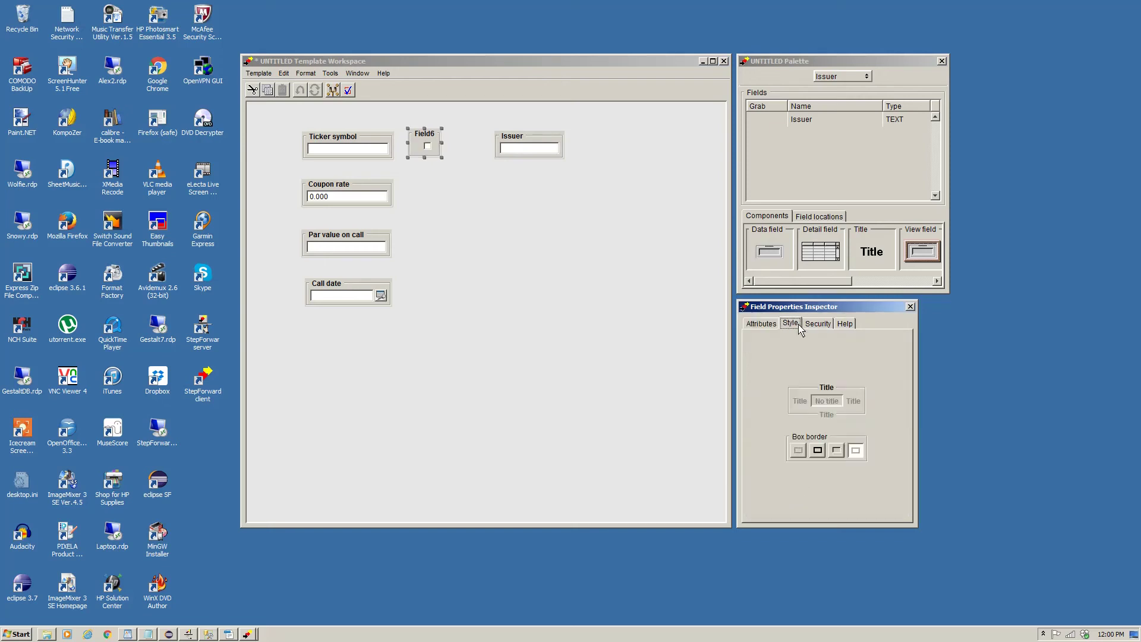
{"action": "left_click", "coordinate": [799, 401]}
{"action": "left_click", "coordinate": [758, 328]}
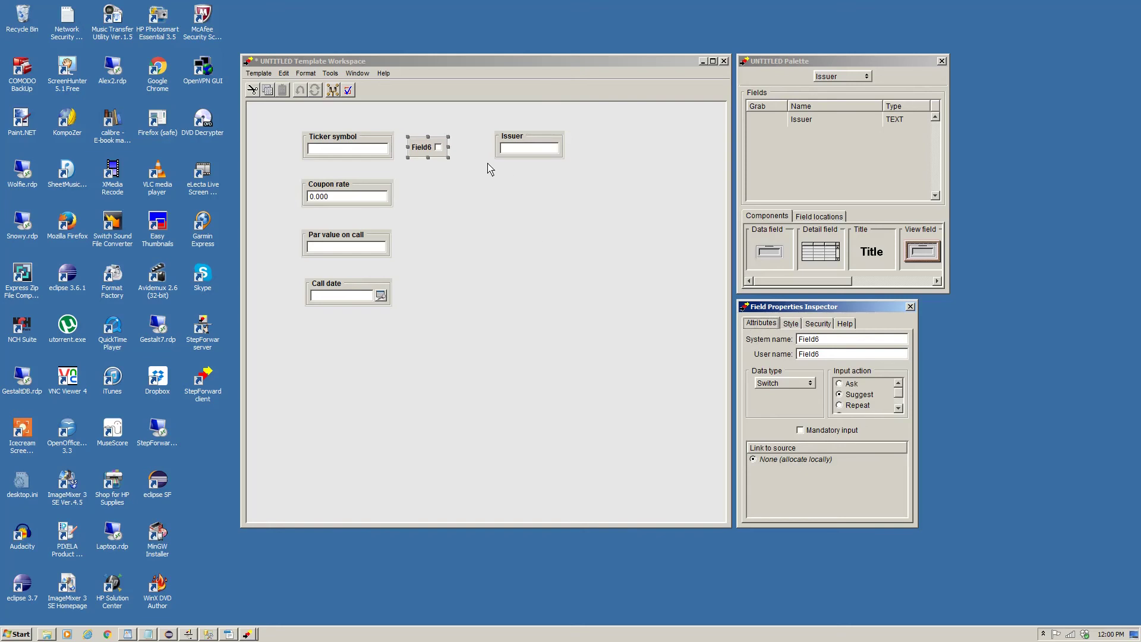
Give the switch field the system name Rate_reset and centre it between Ticker symbol and Issuer.
{"action": "double_click", "coordinate": [835, 343]}
{"action": "type", "text": "Rate_reset"}
{"action": "key", "text": "Tab"}
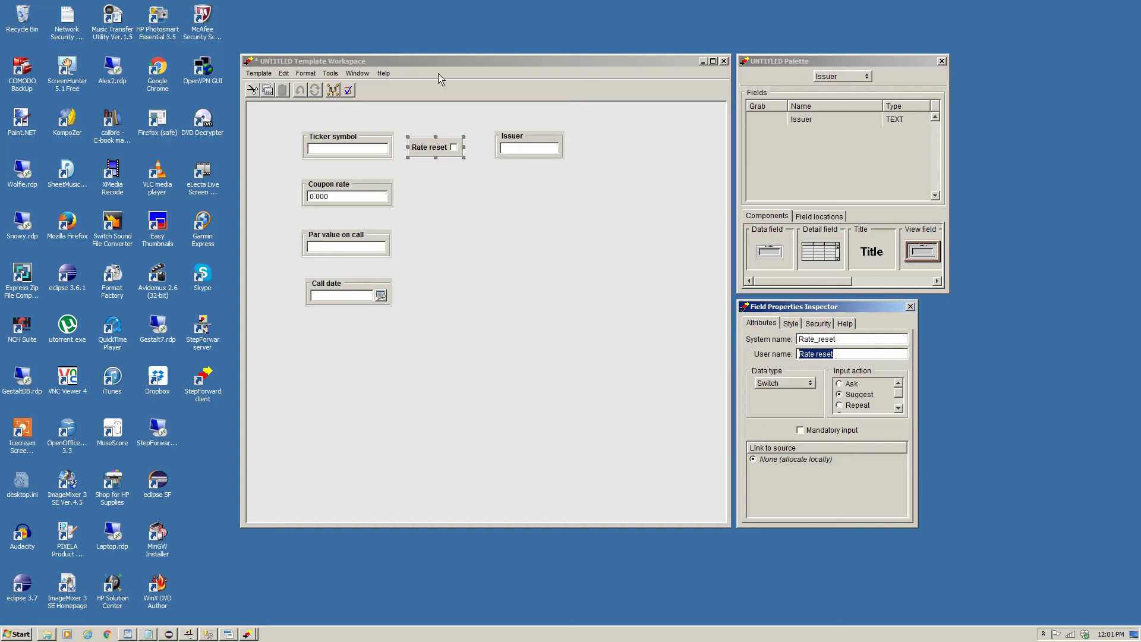
{"action": "left_click", "coordinate": [430, 149]}
{"action": "left_click_drag", "start_coordinate": [427, 147], "coordinate": [433, 146]}
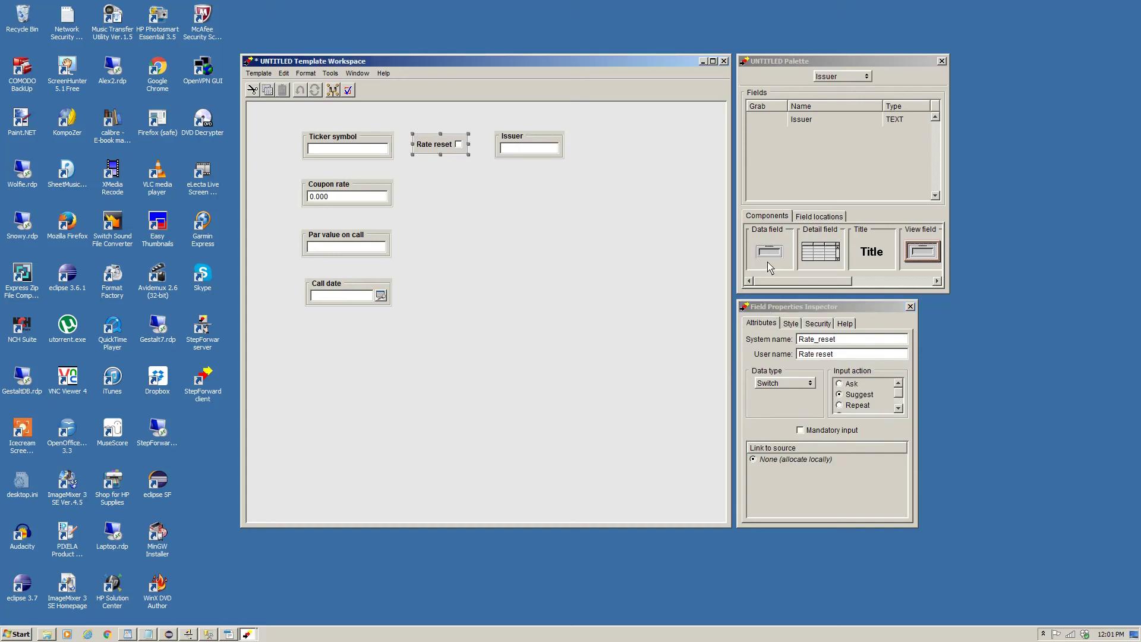
Add a data field below Rate reset with its title above the box and the system name Redemption_terms.
{"action": "left_click_drag", "start_coordinate": [771, 256], "coordinate": [447, 196]}
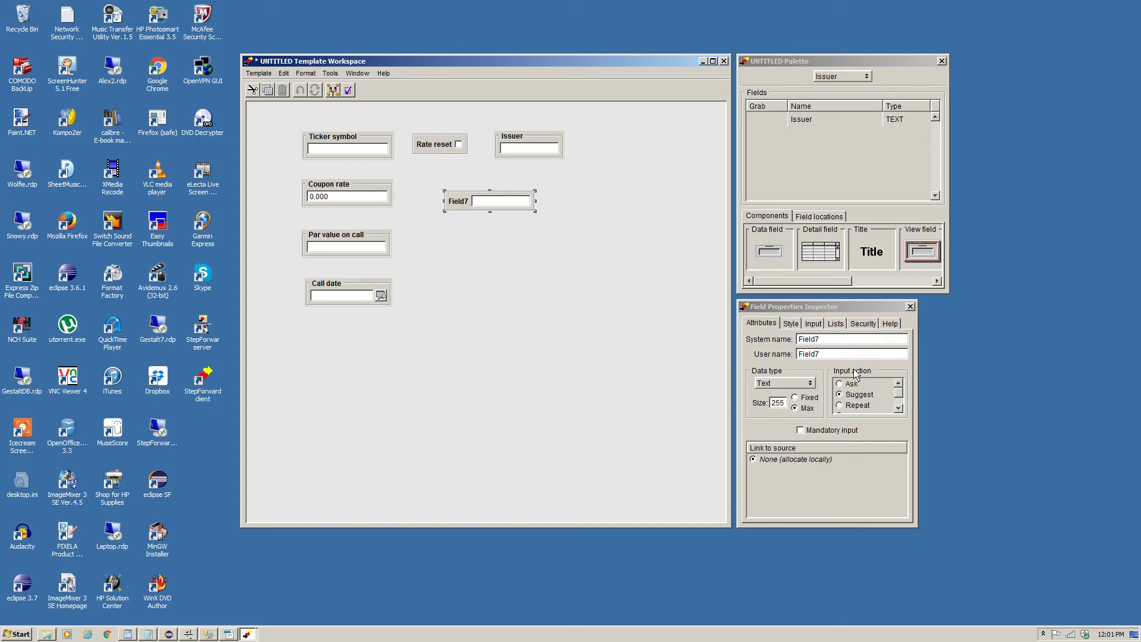
{"action": "left_click", "coordinate": [791, 323]}
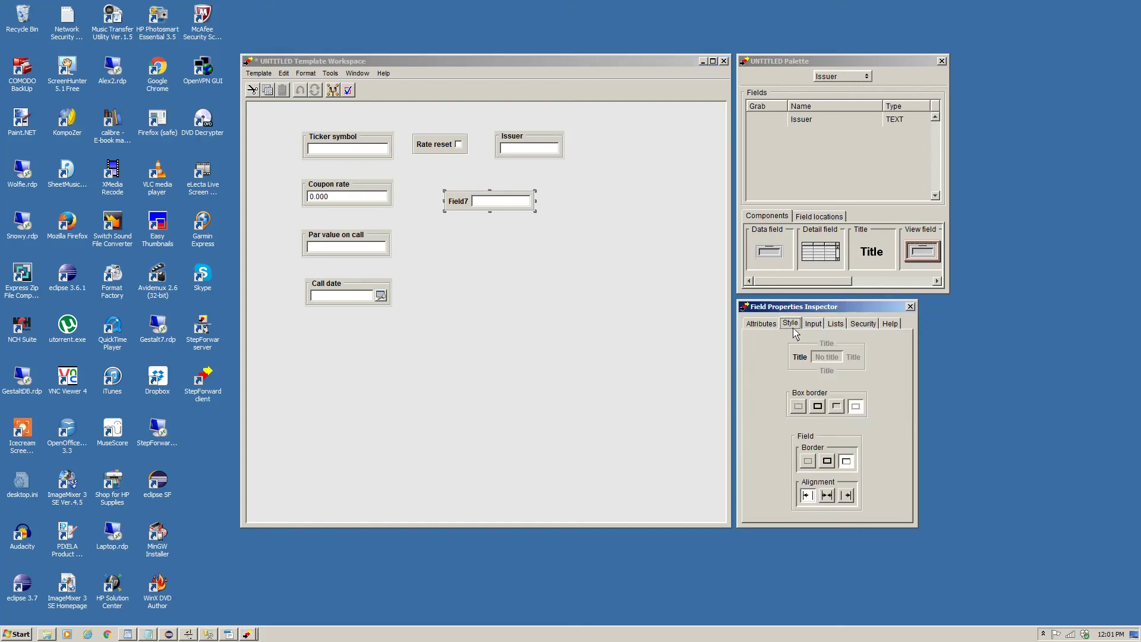
{"action": "left_click", "coordinate": [827, 344]}
{"action": "left_click", "coordinate": [754, 323]}
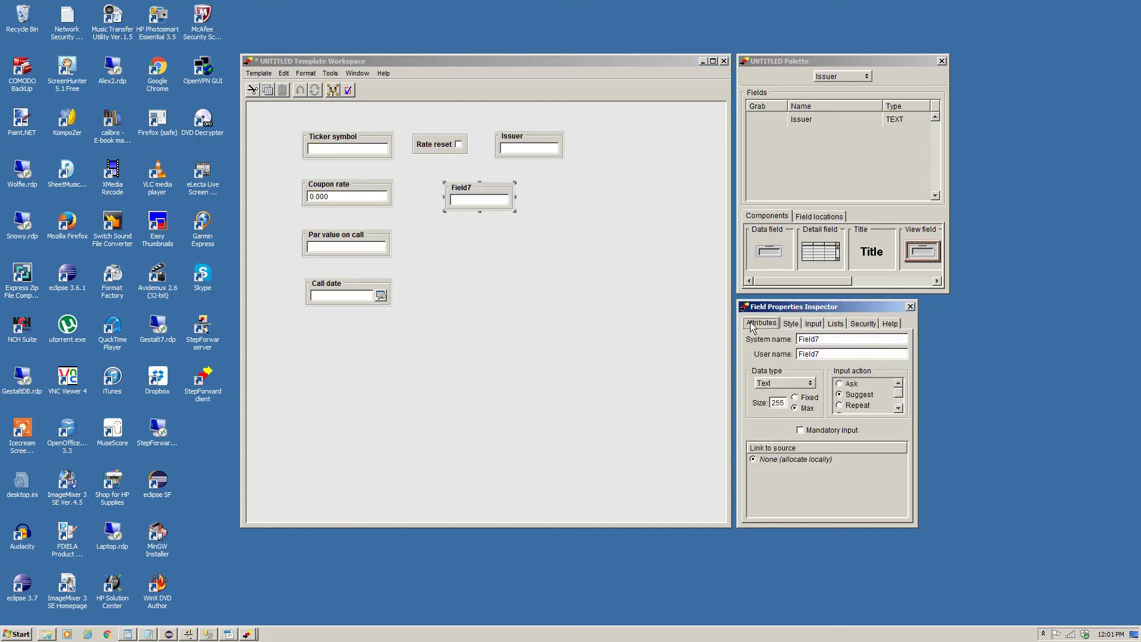
{"action": "left_click", "coordinate": [834, 340]}
{"action": "type", "text": "Redemption_terms"}
{"action": "key", "text": "Tab"}
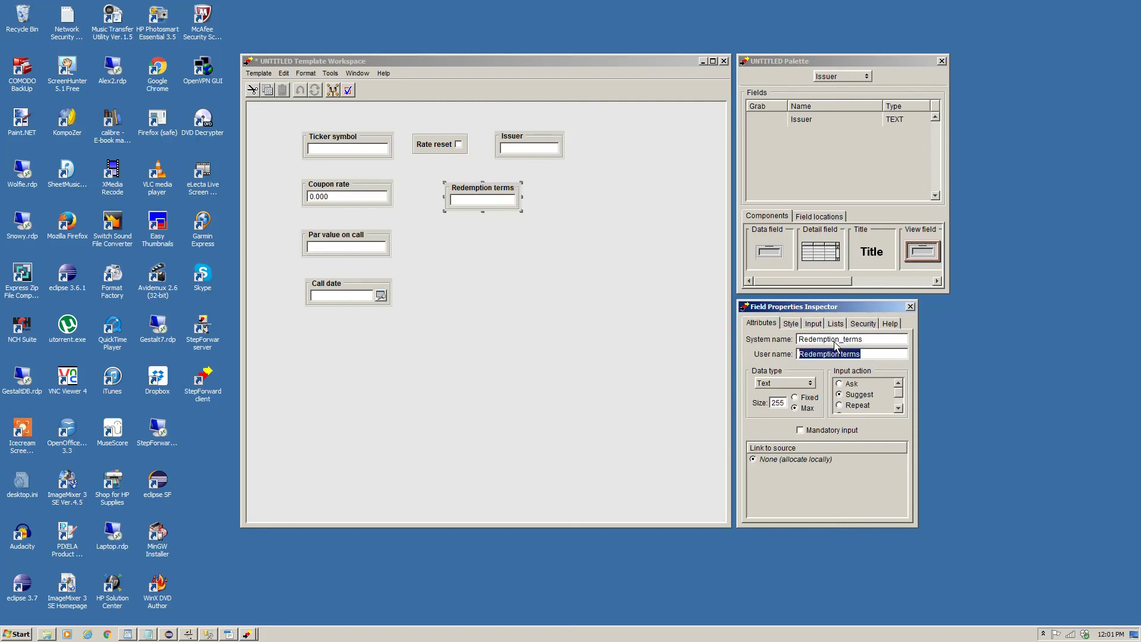
Set Redemption terms to the Note data type and enlarge it to span the area below Rate reset and Issuer.
{"action": "left_click", "coordinate": [785, 383]}
{"action": "left_click", "coordinate": [779, 459]}
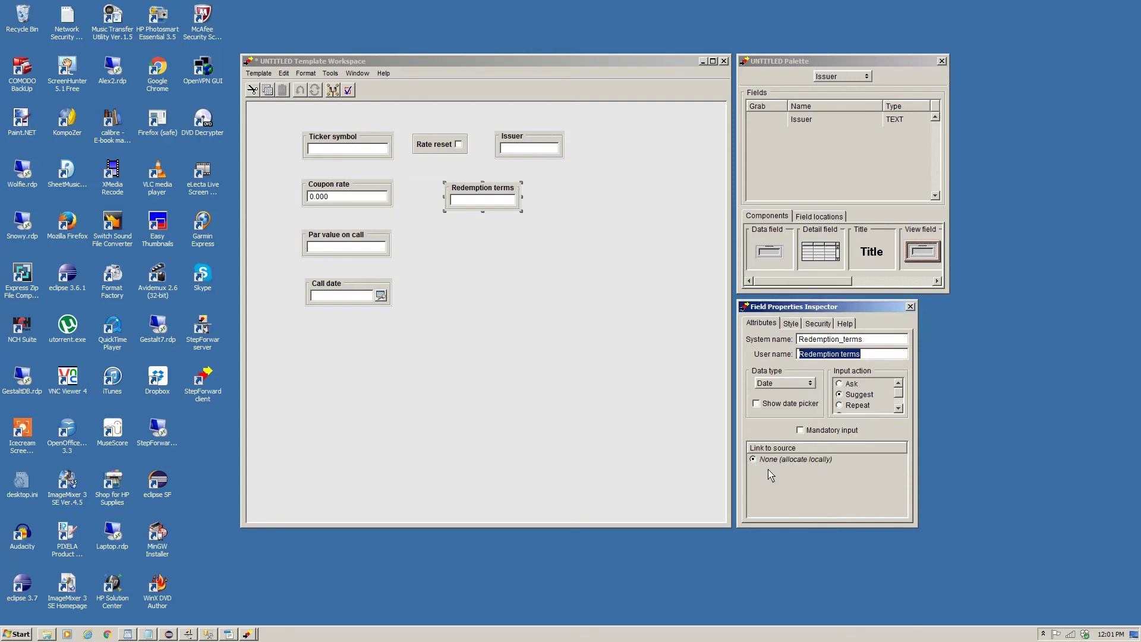
{"action": "left_click", "coordinate": [779, 387]}
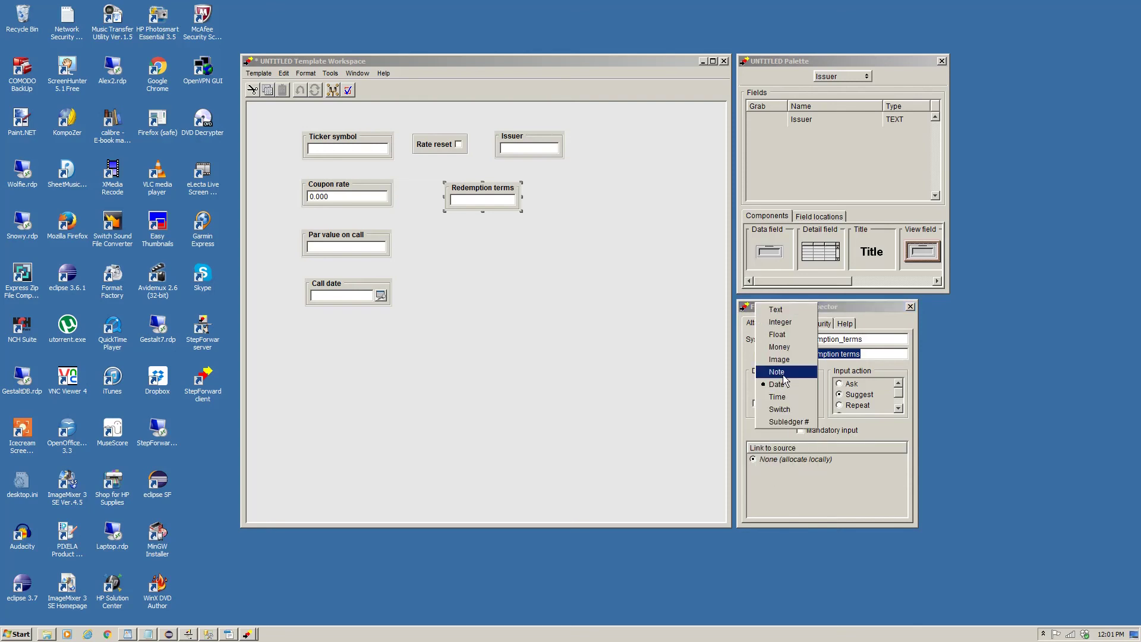
{"action": "left_click", "coordinate": [785, 373]}
{"action": "left_click", "coordinate": [482, 193]}
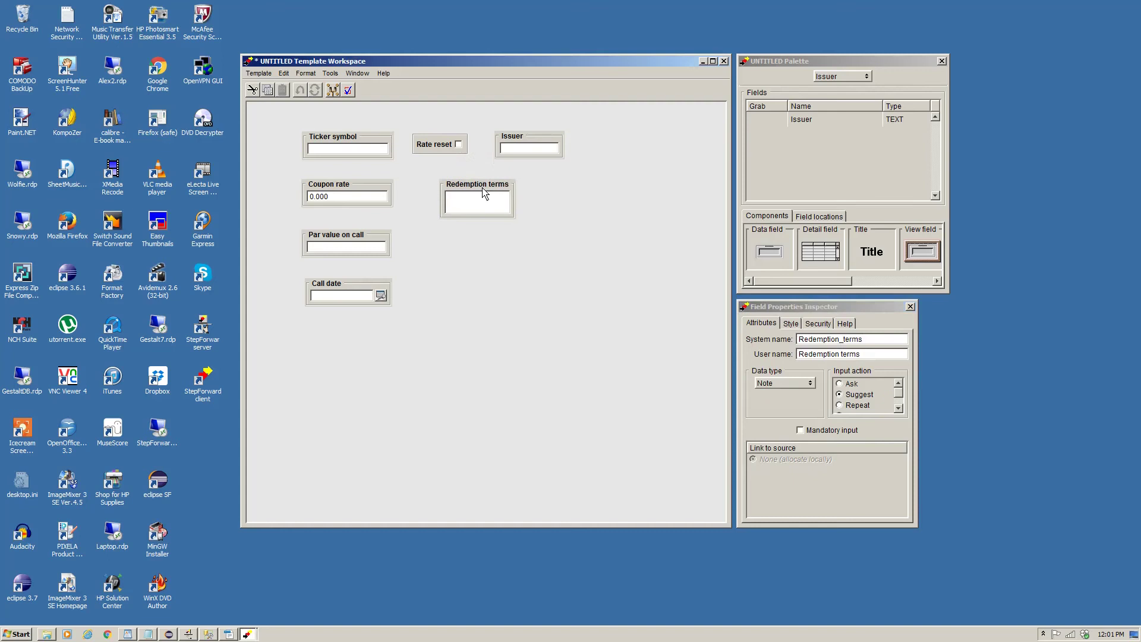
{"action": "left_click_drag", "start_coordinate": [482, 194], "coordinate": [457, 193]}
{"action": "left_click_drag", "start_coordinate": [491, 231], "coordinate": [567, 290]}
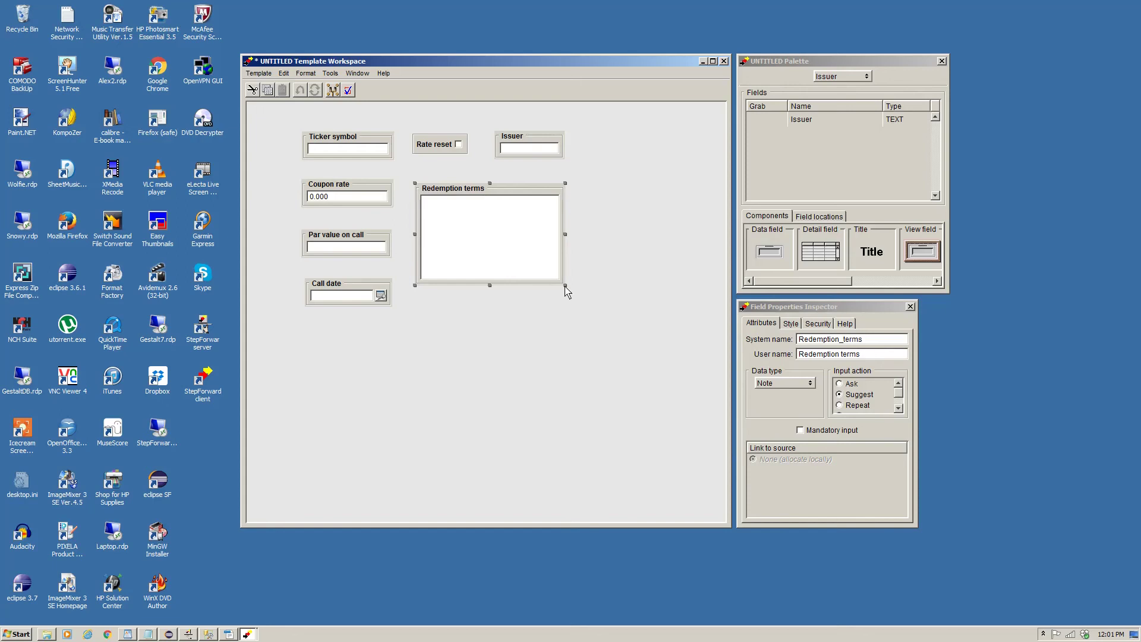
Add a title reading Preferred stock data above the fields, widened to fit its text.
{"action": "left_click_drag", "start_coordinate": [874, 254], "coordinate": [373, 106]}
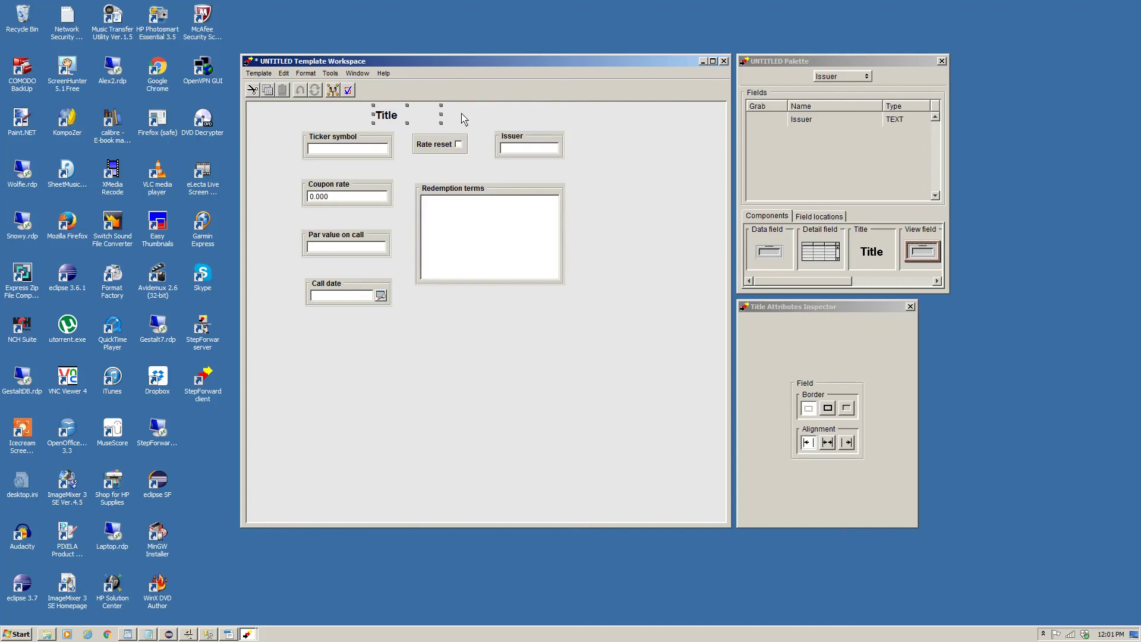
{"action": "left_click_drag", "start_coordinate": [464, 118], "coordinate": [520, 114]}
{"action": "double_click", "coordinate": [474, 123]}
{"action": "type", "text": "Preferred stock data"}
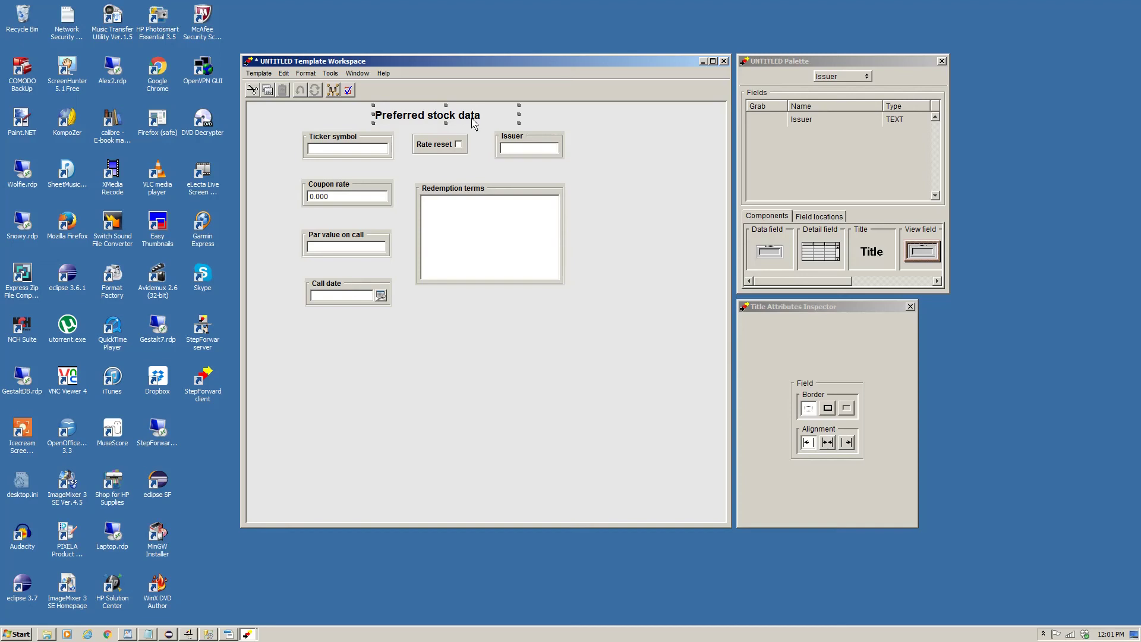
Validate the template's connections and link Ticker symbol, Coupon rate, Par value on call and Call date in that order.
{"action": "left_click", "coordinate": [348, 91]}
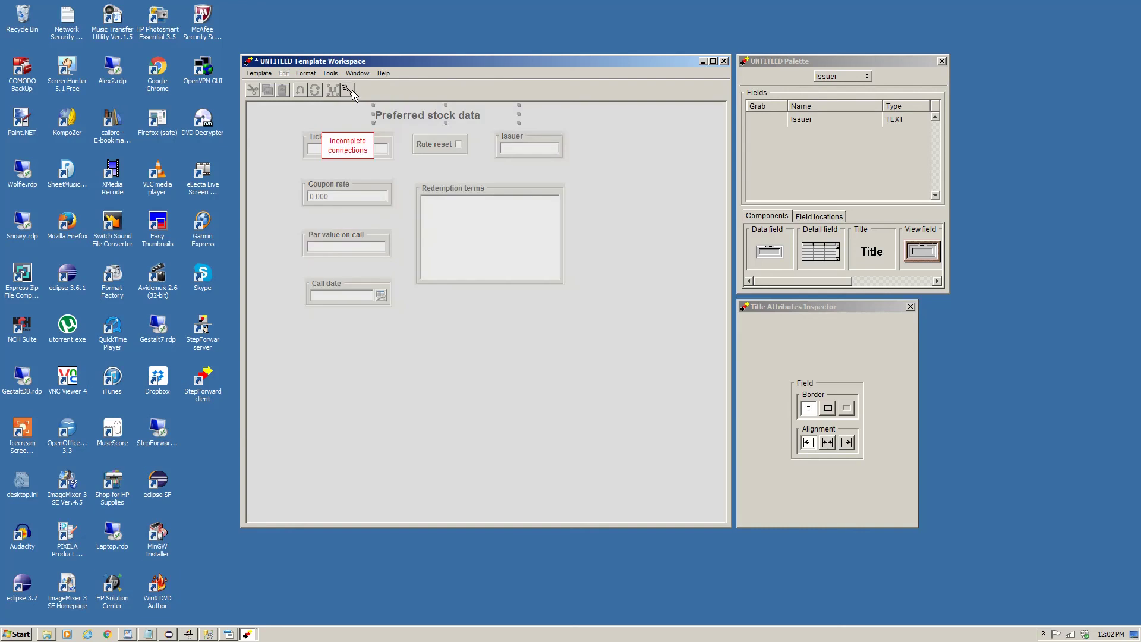
{"action": "left_click", "coordinate": [349, 90]}
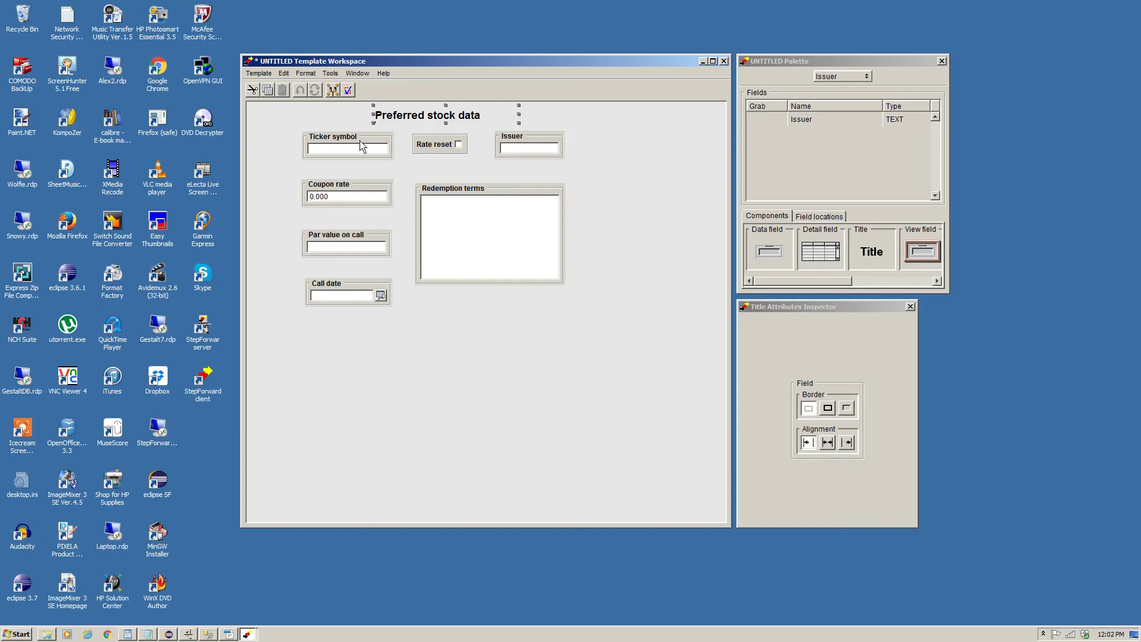
{"action": "left_click_drag", "start_coordinate": [359, 148], "coordinate": [348, 250]}
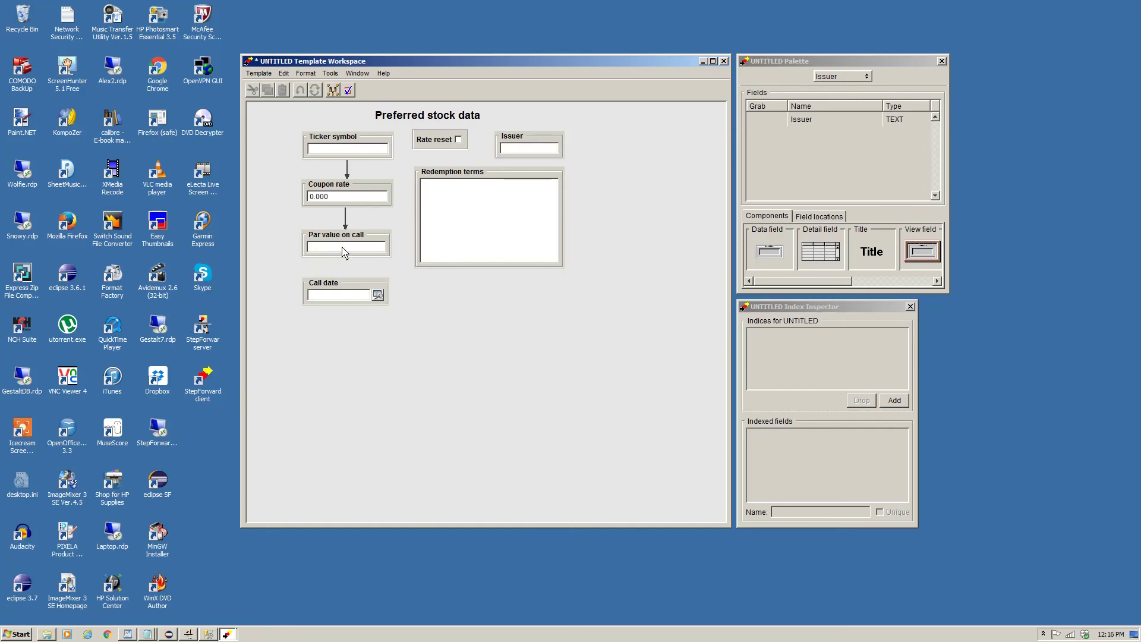
{"action": "left_click_drag", "start_coordinate": [341, 253], "coordinate": [346, 292]}
Place a hub between Coupon rate and Redemption terms and route the connection from Call date through it to Issuer.
{"action": "left_click_drag", "start_coordinate": [846, 280], "coordinate": [936, 292]}
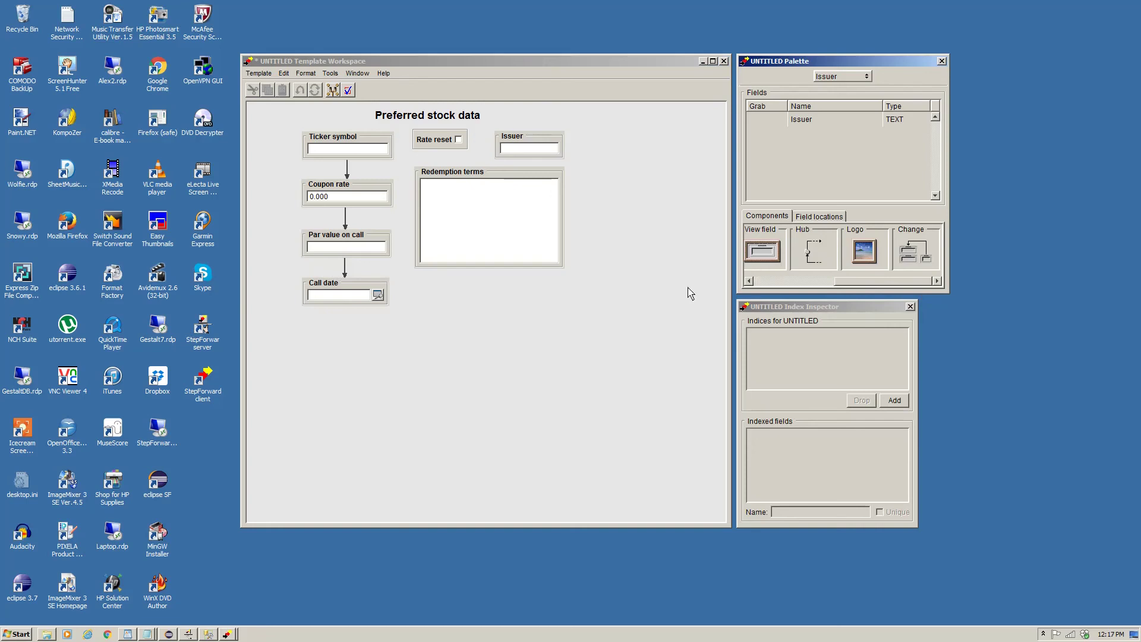
{"action": "left_click", "coordinate": [399, 221]}
{"action": "left_click_drag", "start_coordinate": [353, 294], "coordinate": [403, 225]}
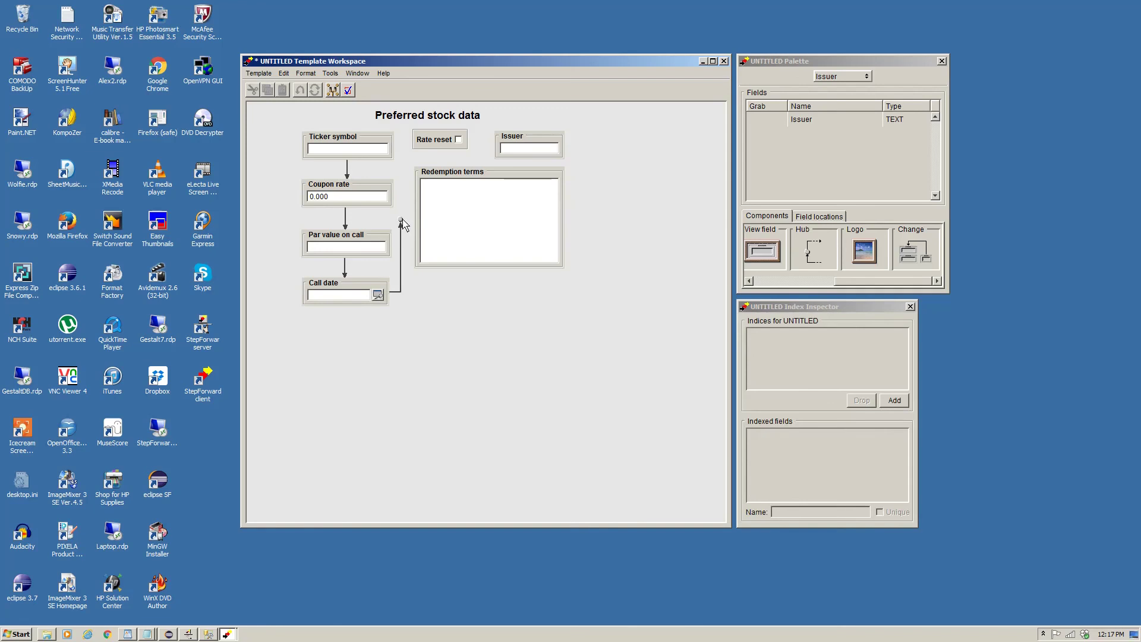
{"action": "left_click", "coordinate": [423, 146]}
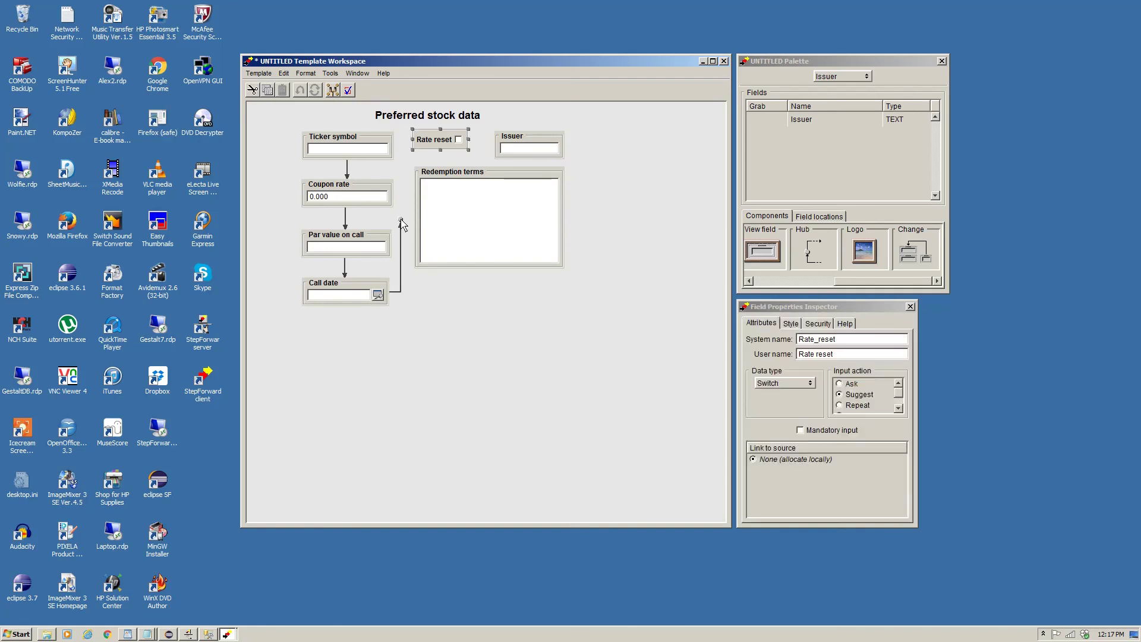
{"action": "left_click_drag", "start_coordinate": [403, 225], "coordinate": [501, 156]}
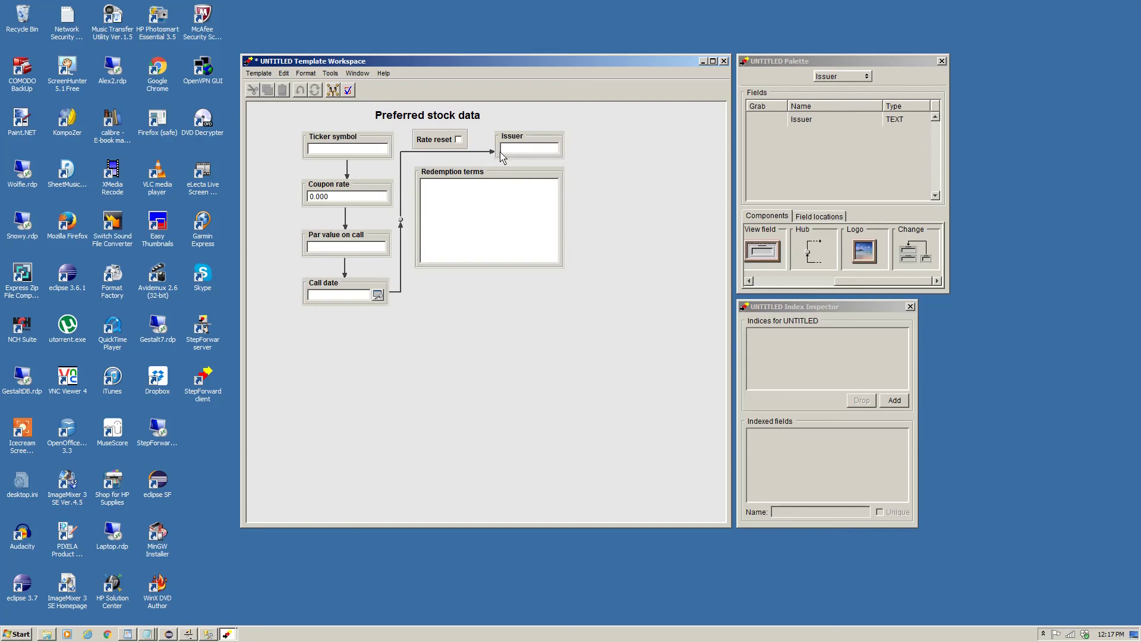
Validate the template and test it with ticker symbol BAM.PR.C, coupon rate 5, par value on call 25 and call date April 30, 2017.
{"action": "left_click", "coordinate": [347, 91]}
{"action": "left_click", "coordinate": [333, 90]}
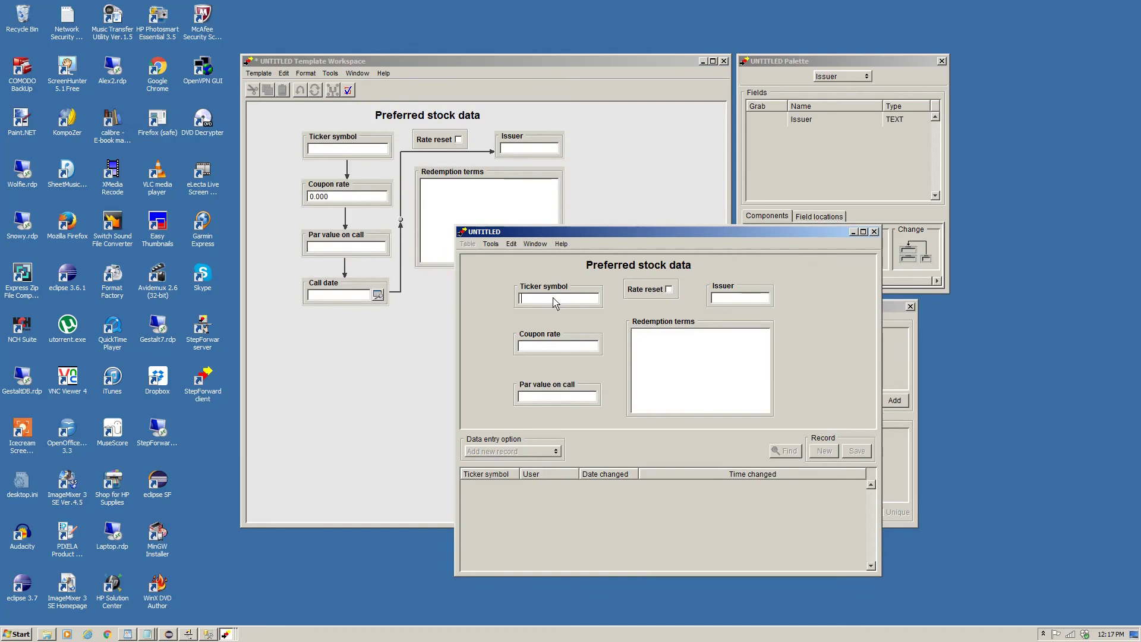
{"action": "type", "text": "BAM"}
{"action": "type", "text": ".PR."}
{"action": "type", "text": "5"}
{"action": "key", "text": "Tab"}
{"action": "type", "text": "25"}
{"action": "key", "text": "Tab"}
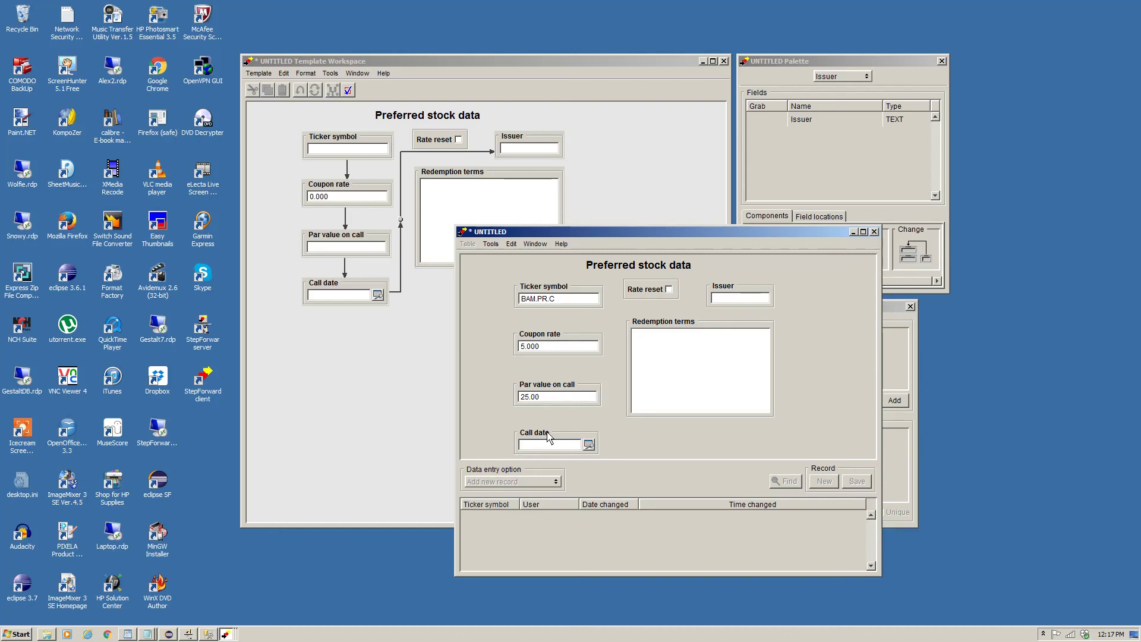
{"action": "left_click", "coordinate": [588, 444]}
{"action": "left_click", "coordinate": [553, 502]}
Review the Use autocomplete setting in the test form's preferences.
{"action": "left_click", "coordinate": [486, 245]}
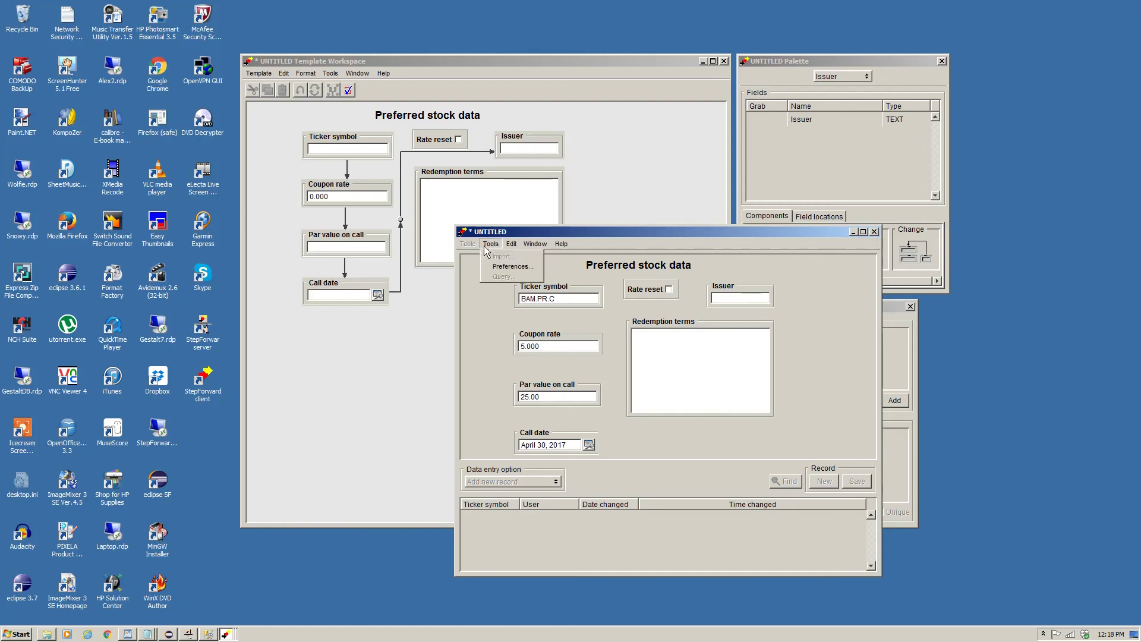
{"action": "left_click", "coordinate": [514, 267]}
{"action": "left_click", "coordinate": [518, 298]}
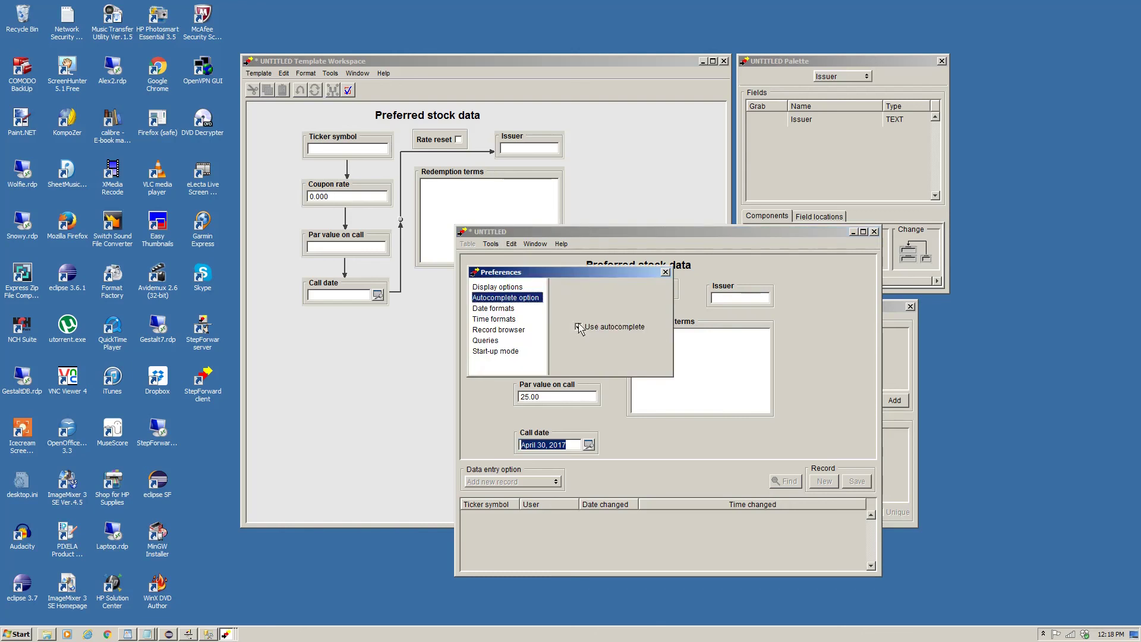
{"action": "left_click", "coordinate": [665, 273]}
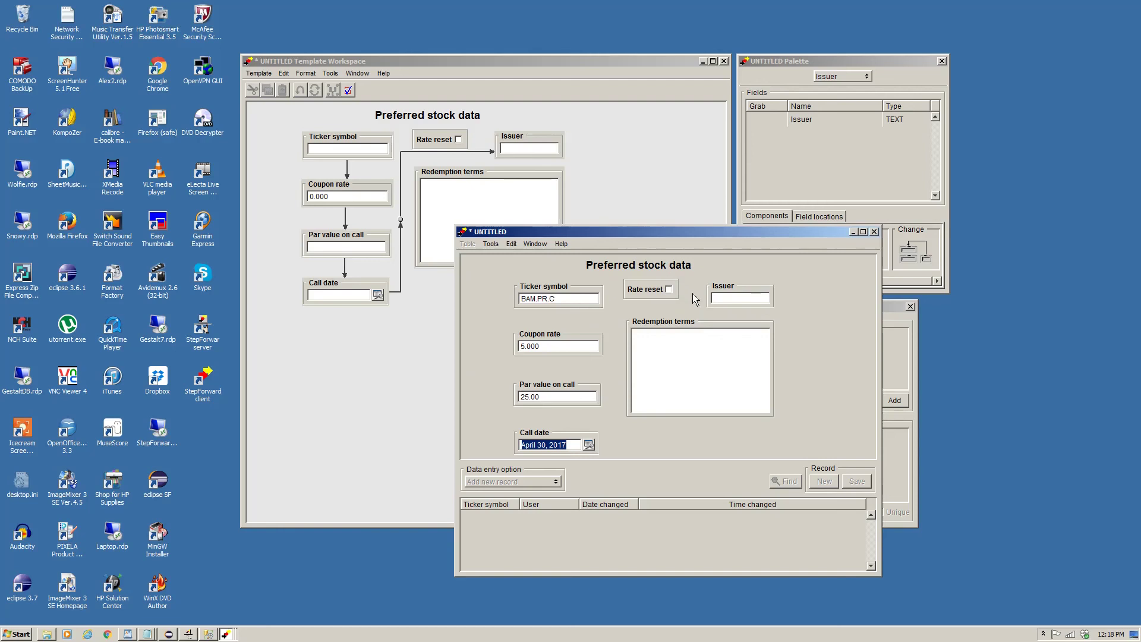
Choose Brookfield Asset Management as the test record's issuer through autocomplete, and close the test form without saving.
{"action": "left_click", "coordinate": [719, 301]}
{"action": "type", "text": "b"}
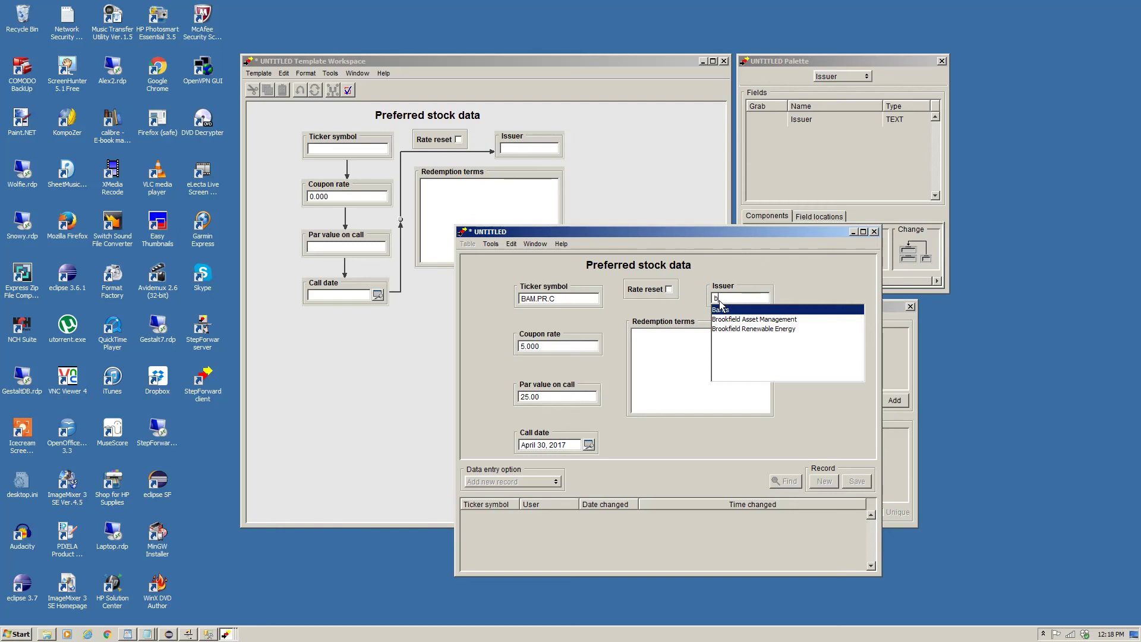
{"action": "key", "text": "Down"}
{"action": "key", "text": "Return"}
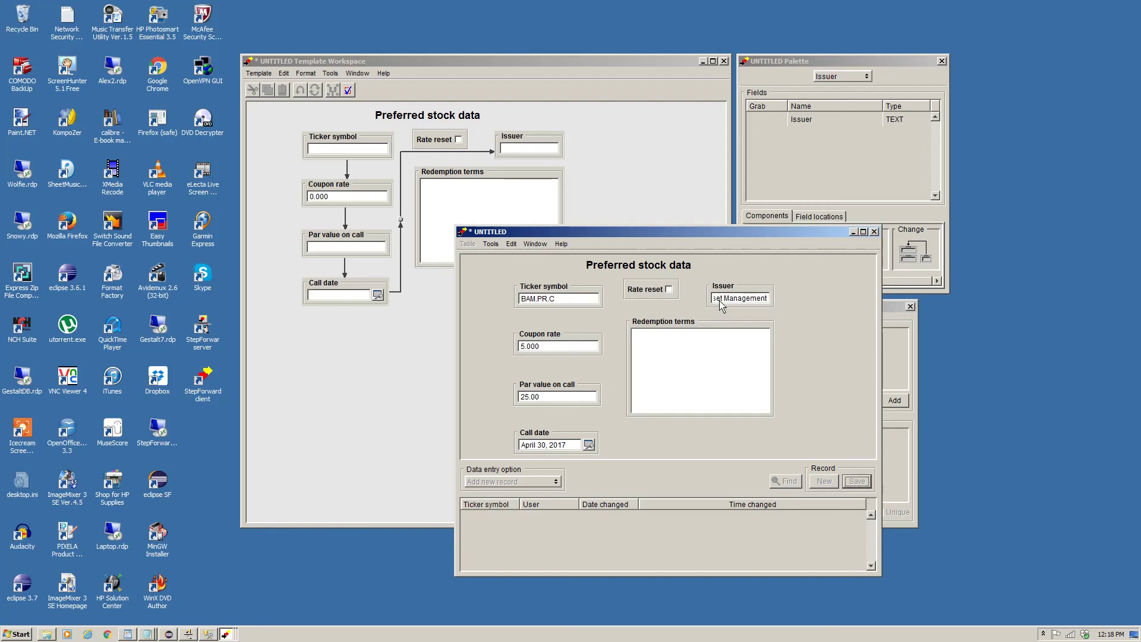
{"action": "left_click", "coordinate": [720, 300]}
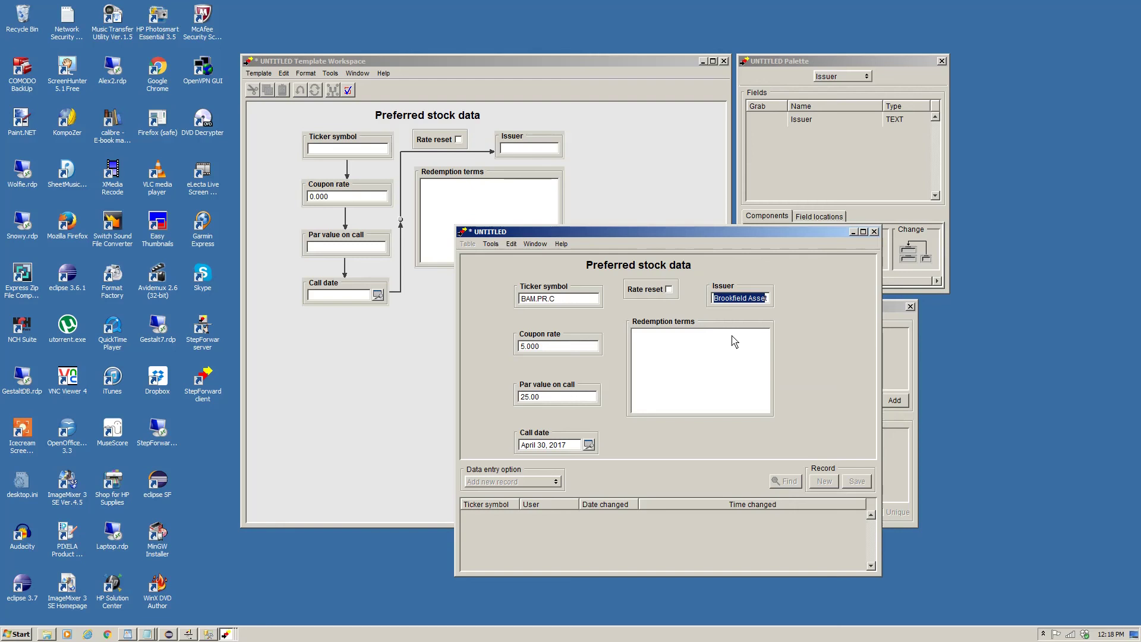
{"action": "left_click", "coordinate": [873, 231]}
{"action": "left_click", "coordinate": [568, 349]}
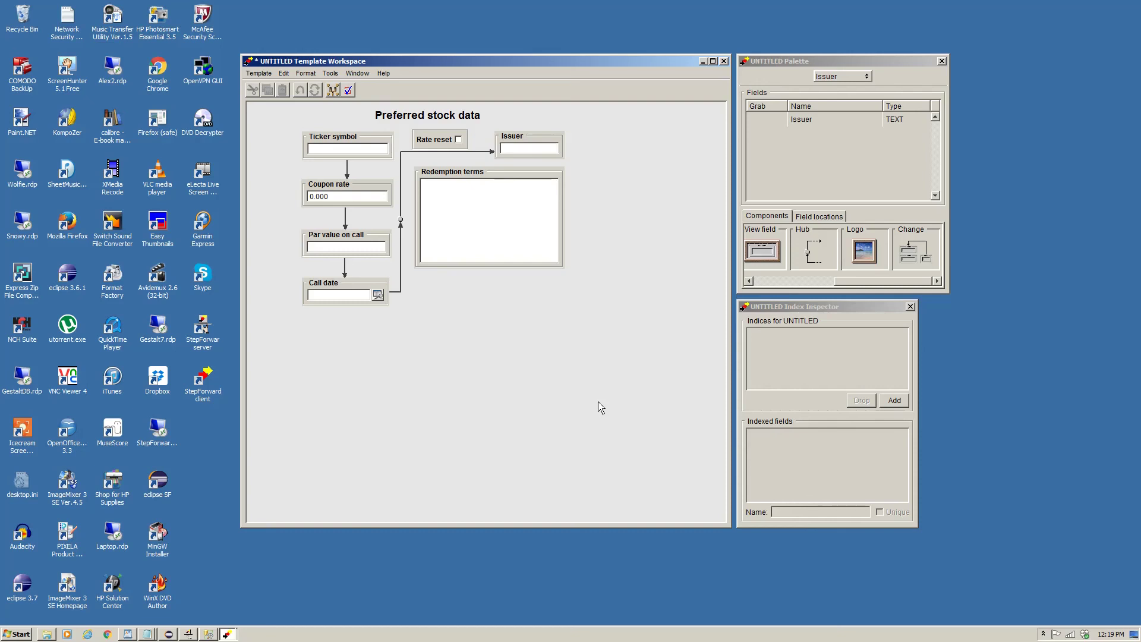
Add an index to the template on Ticker symbol and make it unique.
{"action": "left_click", "coordinate": [893, 400]}
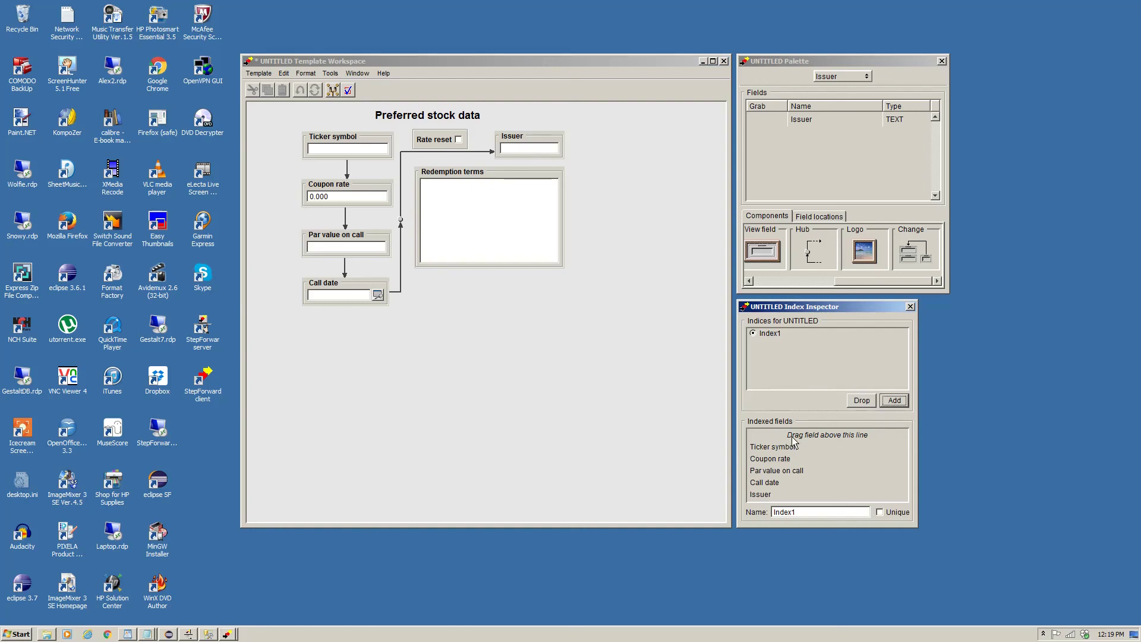
{"action": "left_click_drag", "start_coordinate": [795, 447], "coordinate": [786, 436]}
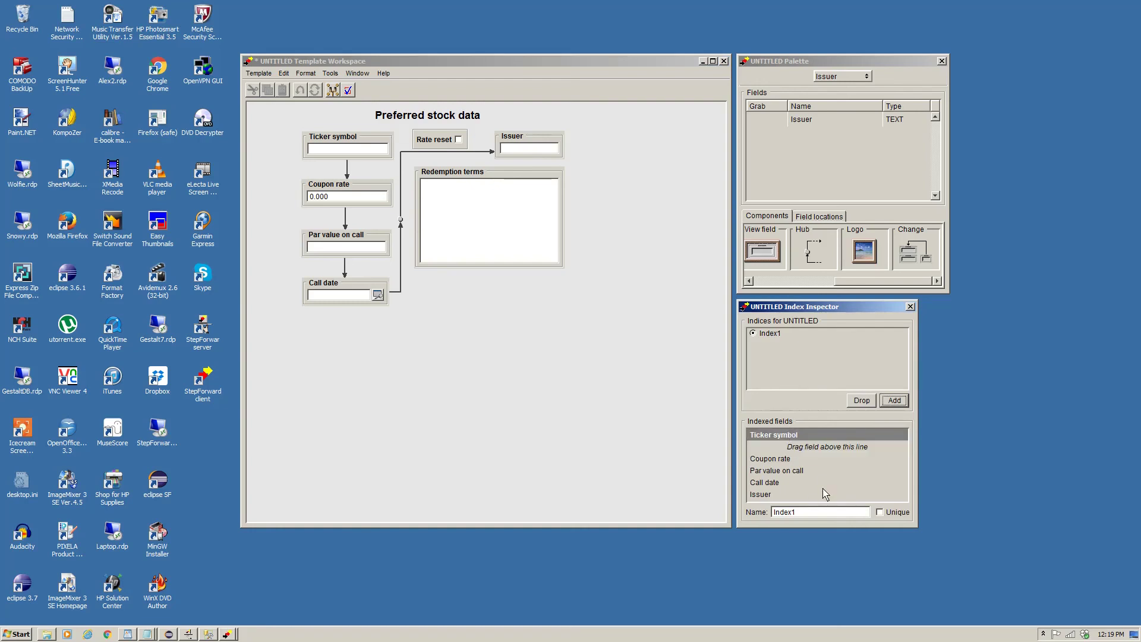
{"action": "left_click", "coordinate": [897, 513]}
Save the global data template under the name Stock with a short description.
{"action": "left_click", "coordinate": [255, 73]}
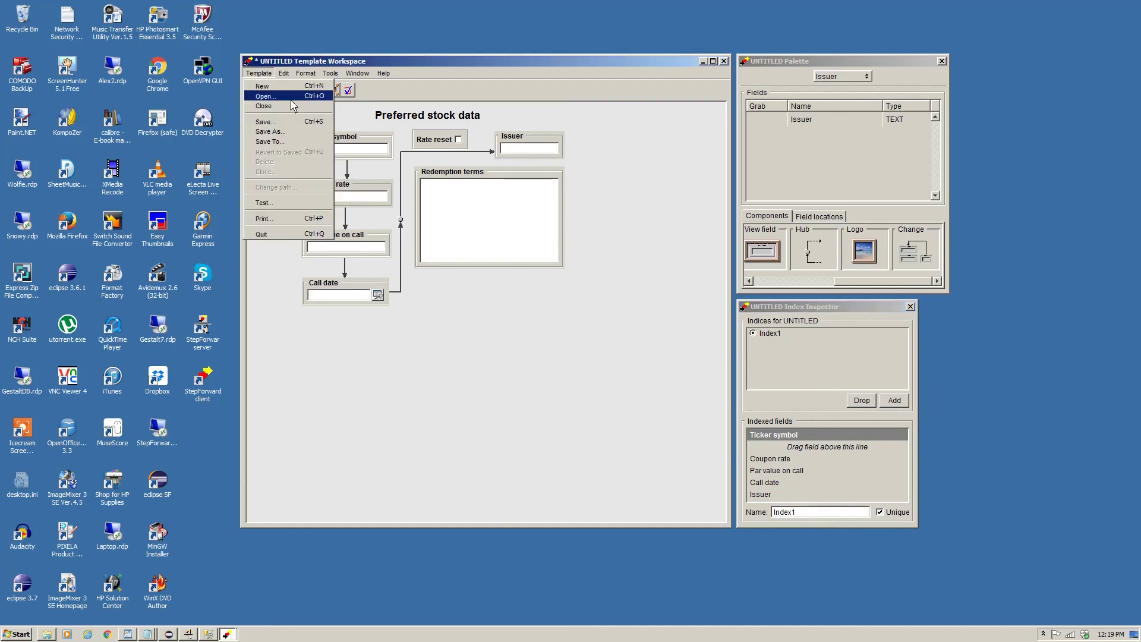
{"action": "left_click", "coordinate": [296, 122]}
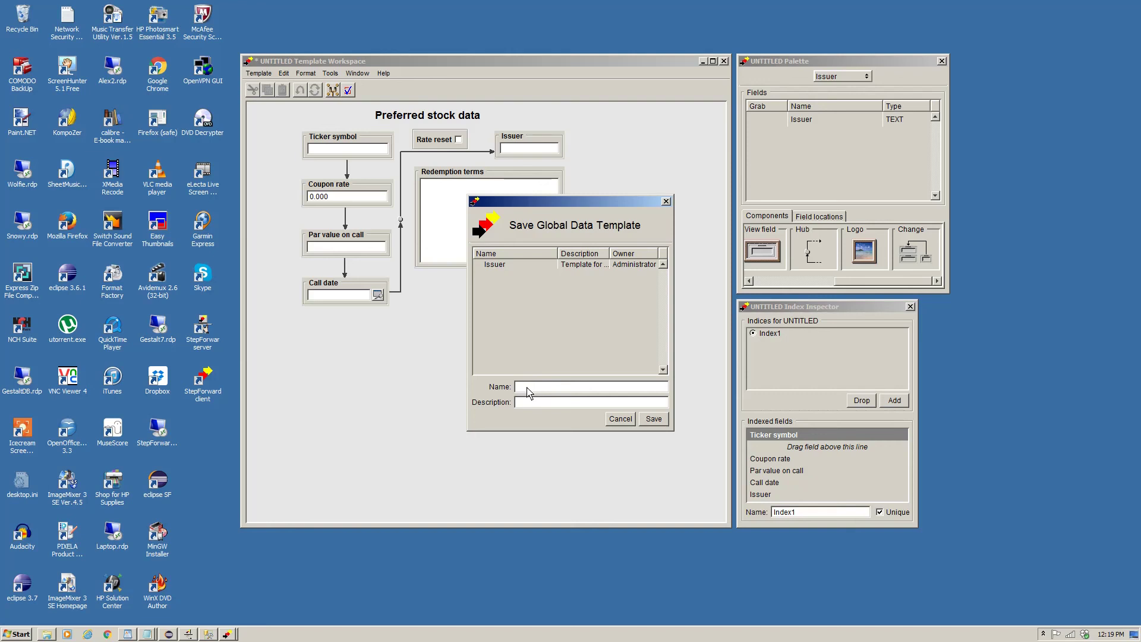
{"action": "type", "text": "Stock"}
{"action": "type", "text": "Tra"}
{"action": "type", "text": "ck stok data"}
{"action": "left_click", "coordinate": [653, 419]}
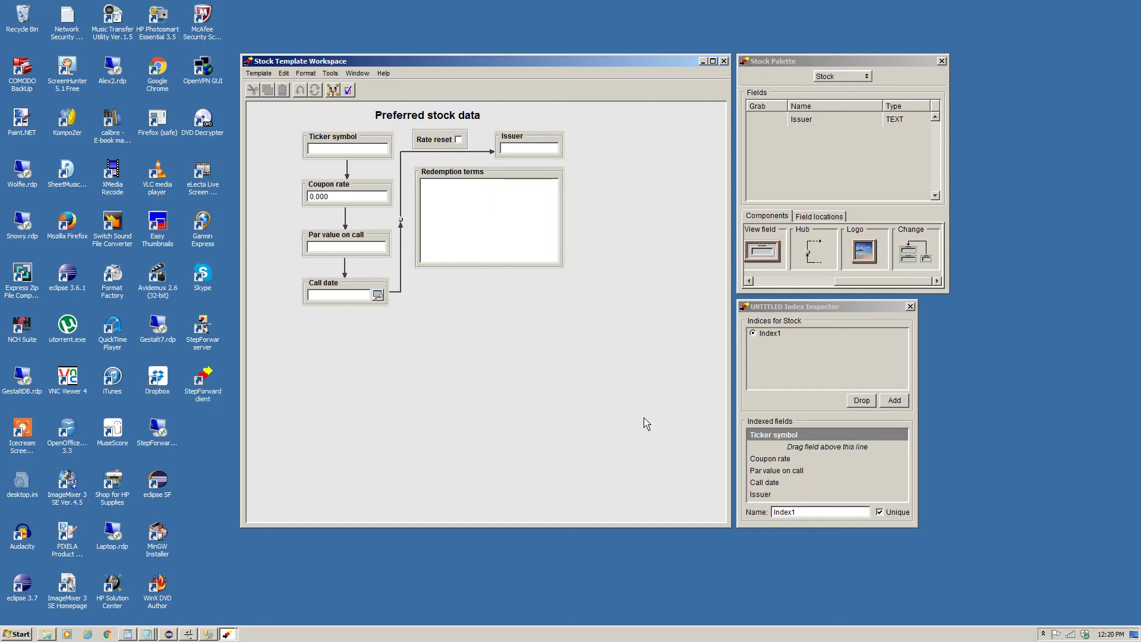
Switch to SQL Server Management Studio, refresh the PreferredShares tables and examine the columns of dbo.SF_MTStock.
{"action": "left_click", "coordinate": [211, 634]}
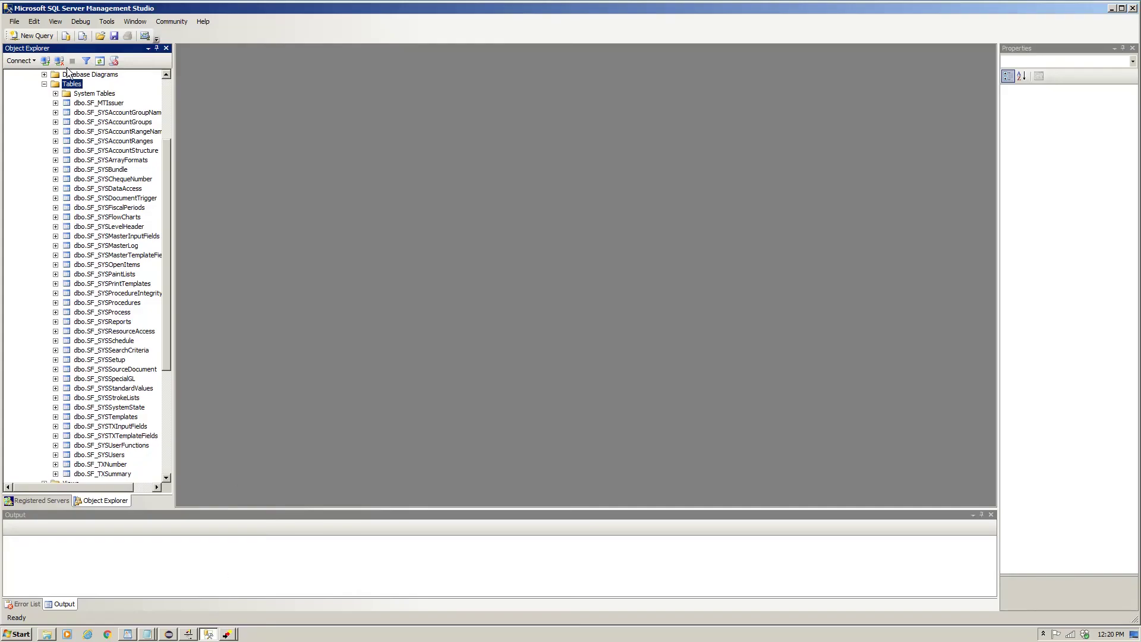
{"action": "right_click", "coordinate": [82, 86]}
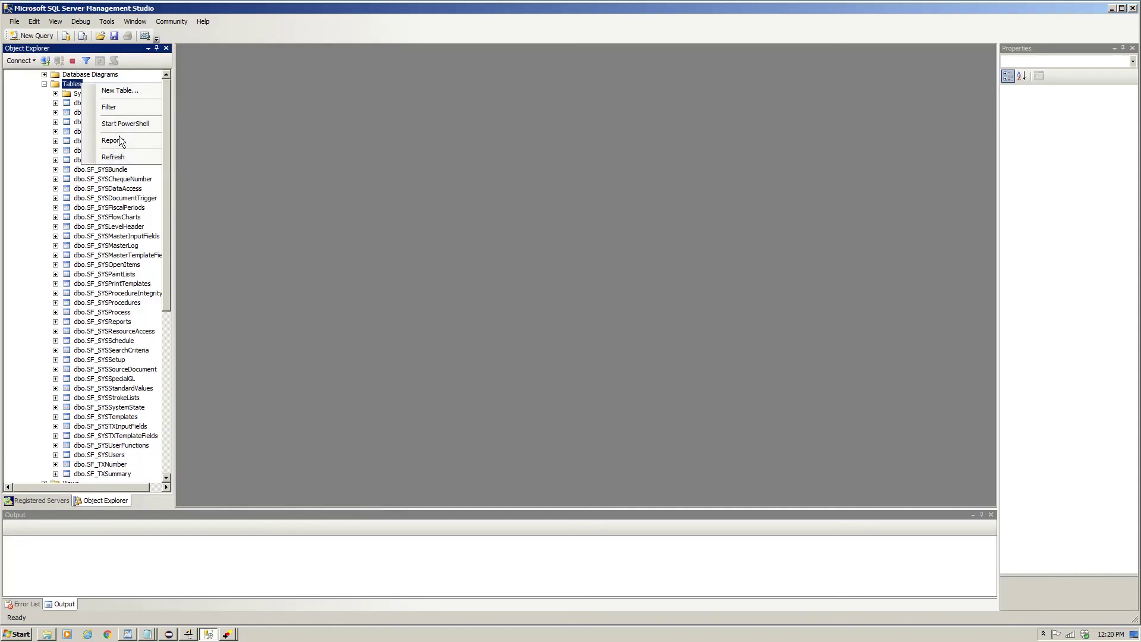
{"action": "left_click", "coordinate": [113, 156]}
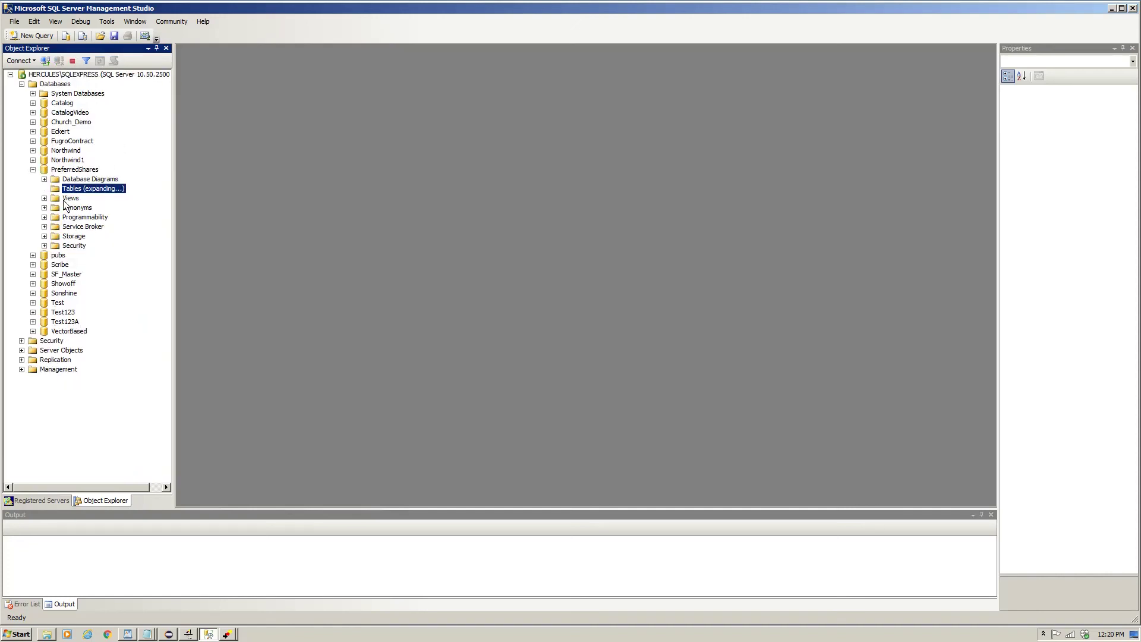
{"action": "left_click", "coordinate": [116, 103]}
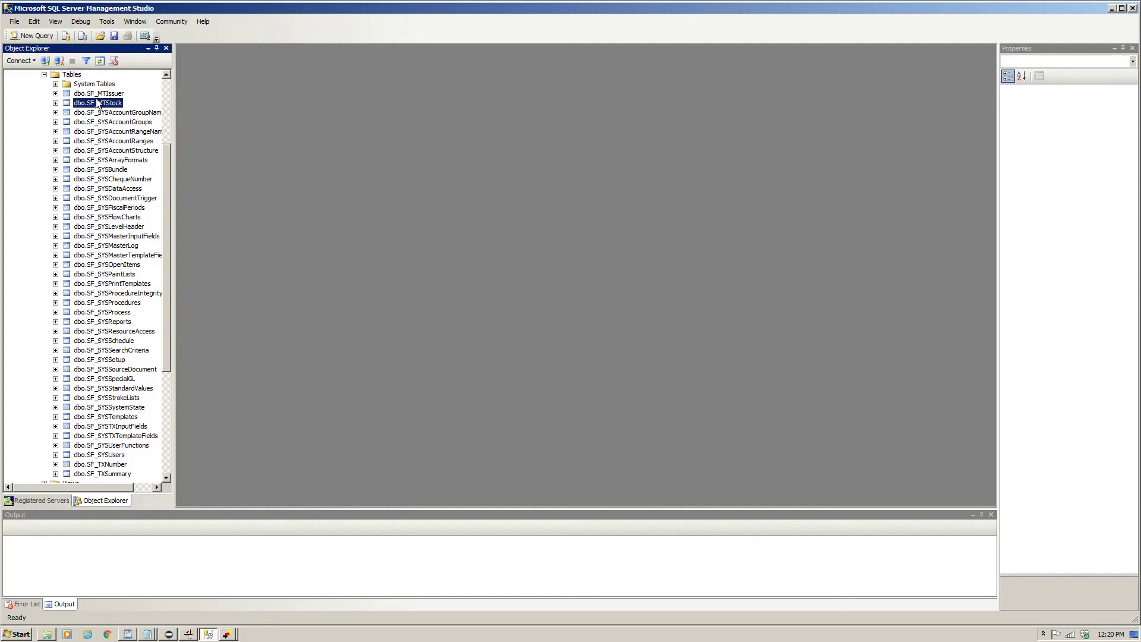
{"action": "left_click", "coordinate": [56, 103]}
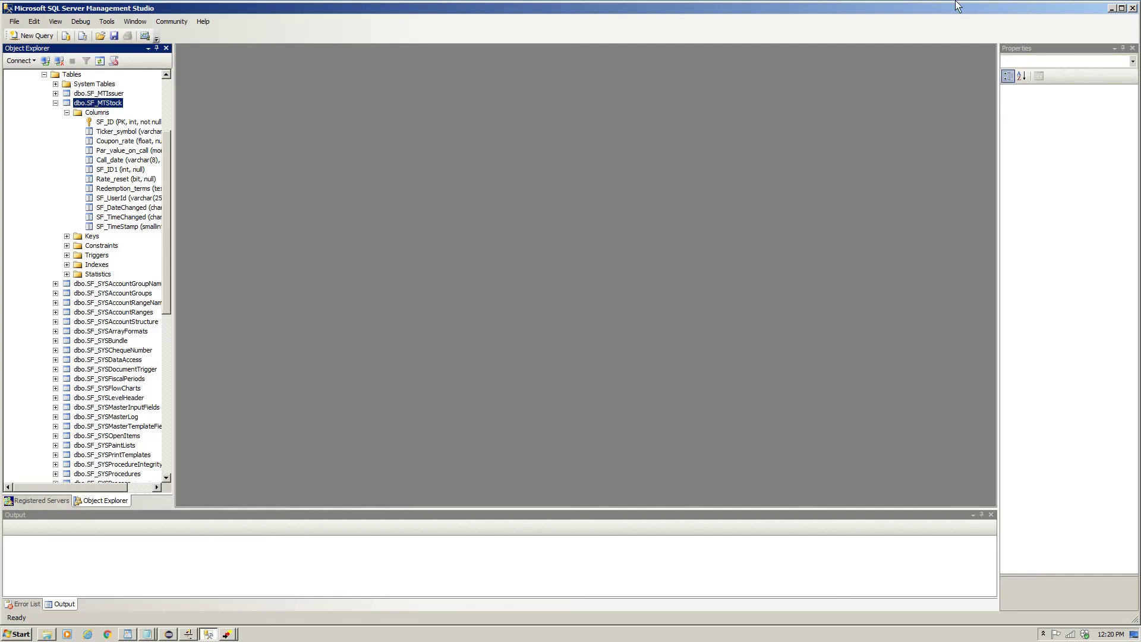
Minimize SQL Server Management Studio and bring up page_address.txt in Notepad to view the web addresses.
{"action": "left_click", "coordinate": [1111, 9]}
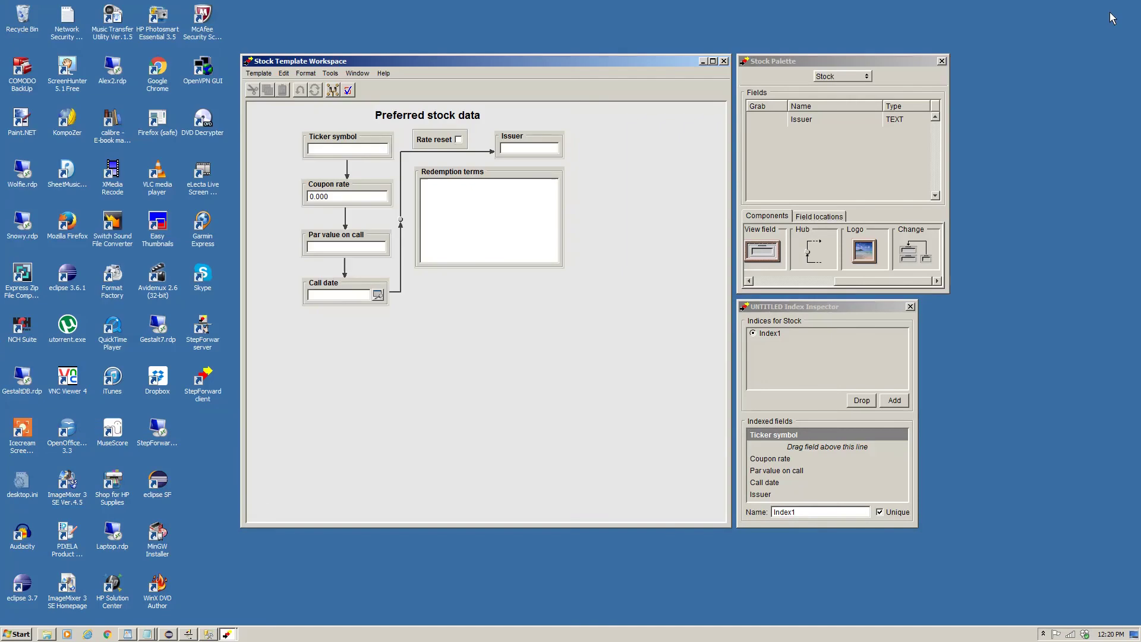
{"action": "left_click", "coordinate": [149, 634]}
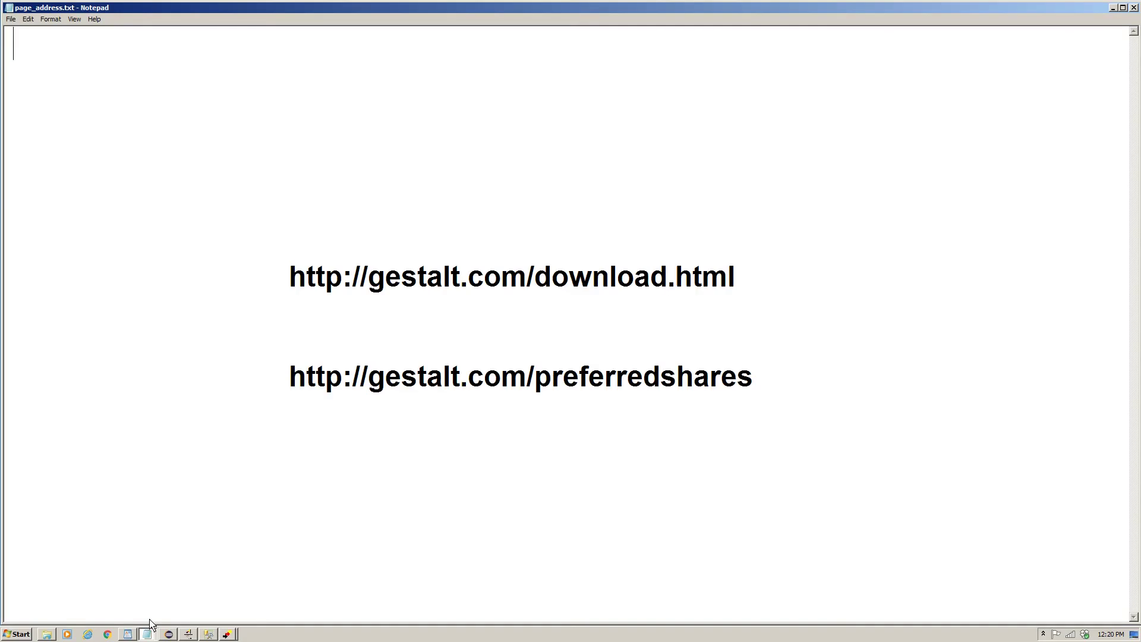